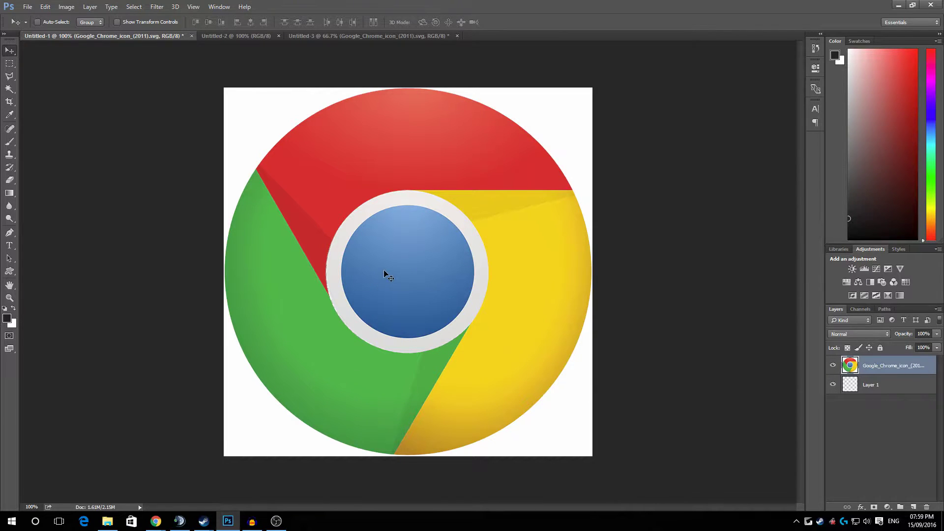
# Switch to the Untitled-3 document, dismiss the New document dialog, and select the Eraser tool.
pyautogui.click(323, 37)
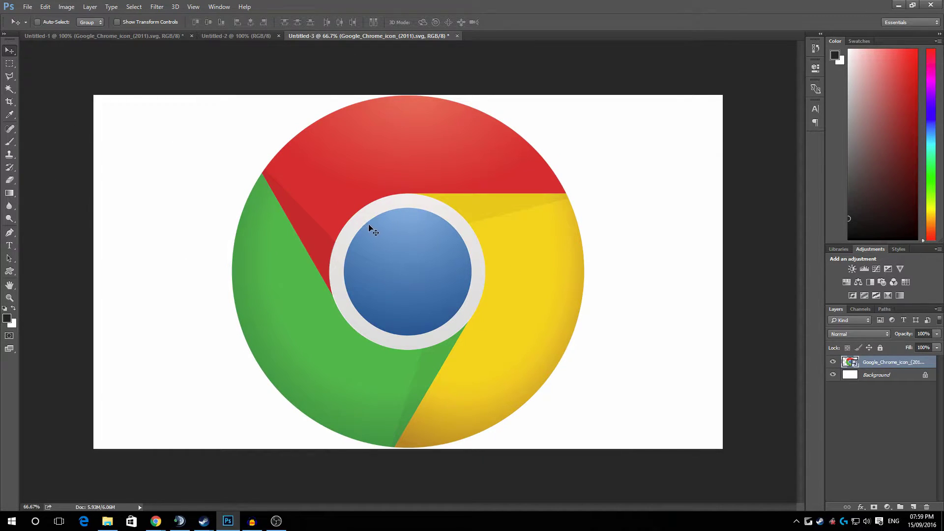
pyautogui.click(27, 7)
pyautogui.click(39, 19)
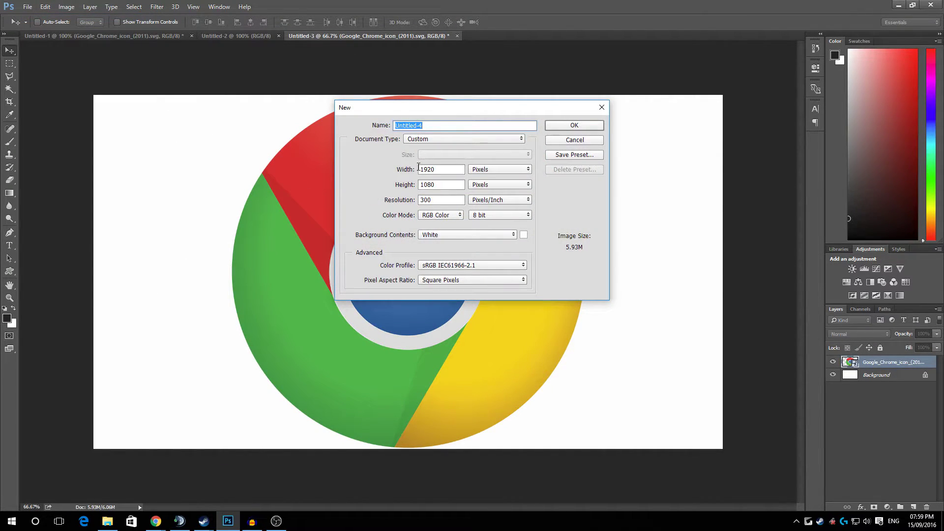
pyautogui.click(573, 140)
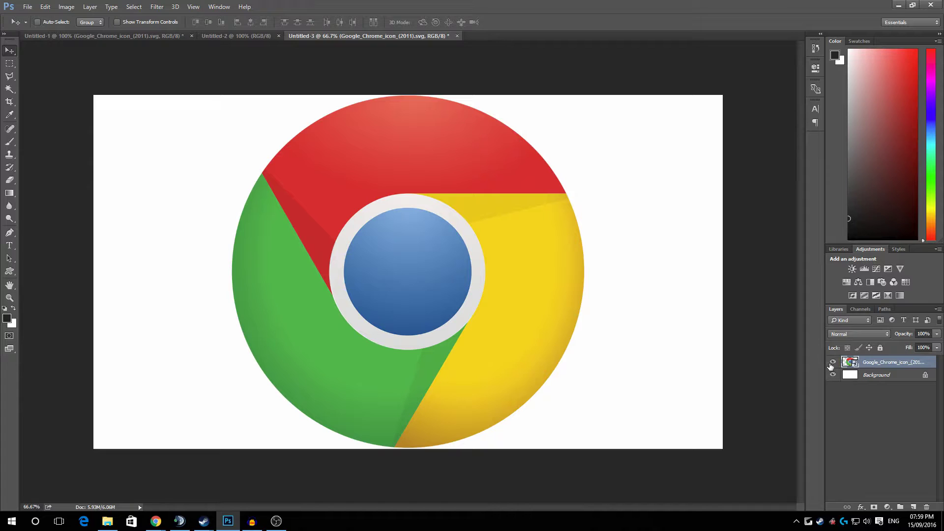
pyautogui.click(9, 180)
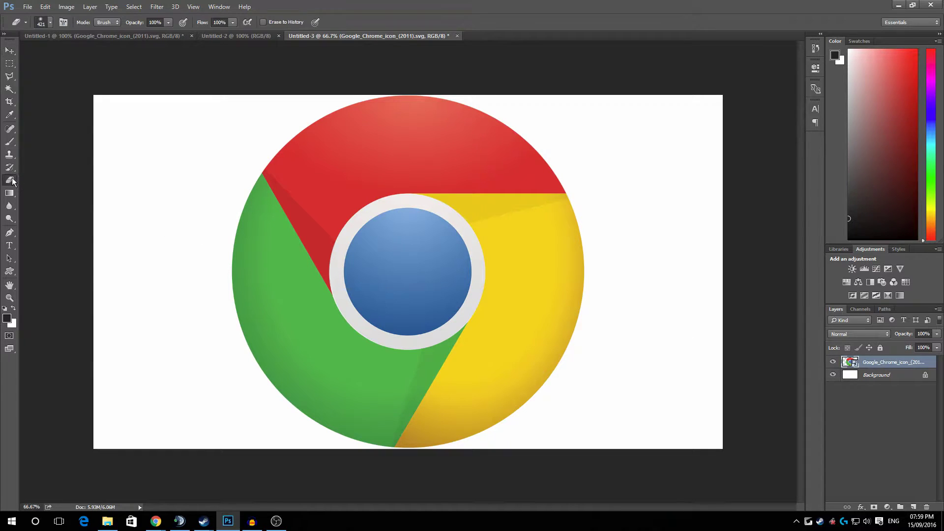
# Rasterize the Chrome icon layer at the Eraser's prompt, then undo a trial erase stroke.
pyautogui.click(335, 188)
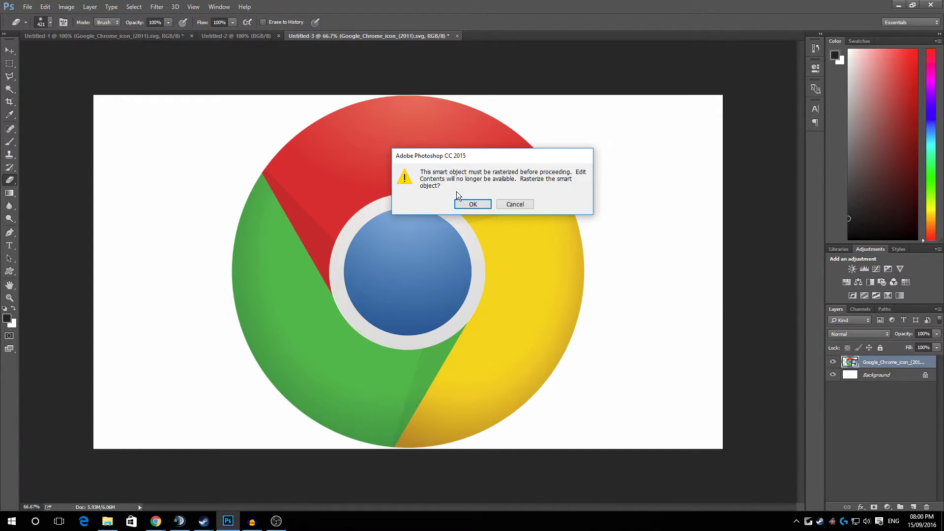
pyautogui.click(472, 204)
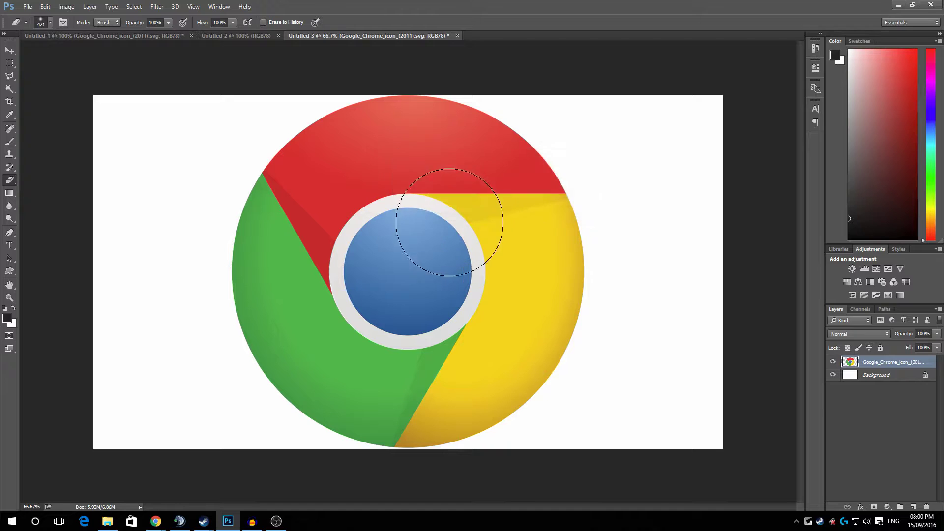
pyautogui.moveTo(388, 231)
pyautogui.mouseDown()
pyautogui.moveTo(505, 304)
pyautogui.moveTo(541, 296)
pyautogui.moveTo(491, 272)
pyautogui.moveTo(398, 295)
pyautogui.mouseUp()
pyautogui.hotkey('ctrl', 'z')
# Switch to the square Untitled-1 document and toggle the Chrome layer's visibility off and on.
pyautogui.click(66, 35)
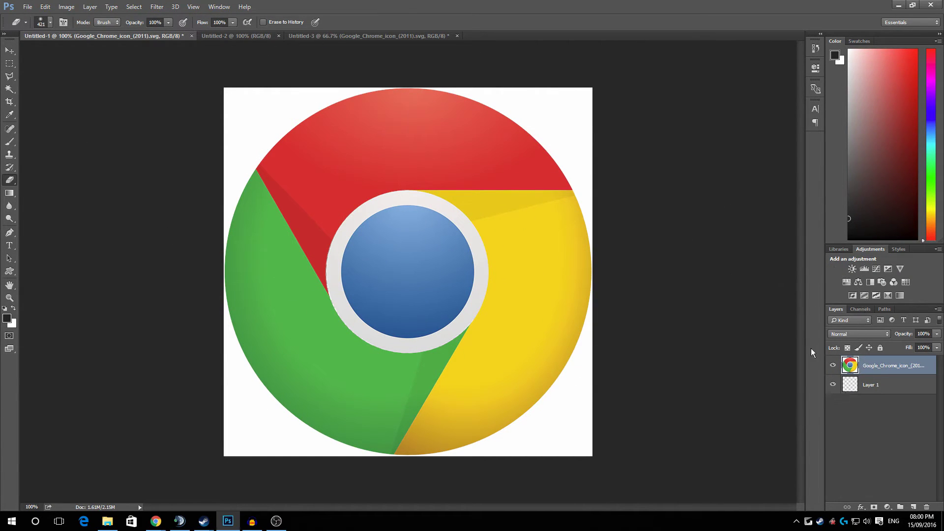
pyautogui.click(833, 365)
pyautogui.click(834, 365)
pyautogui.click(833, 365)
pyautogui.click(833, 365)
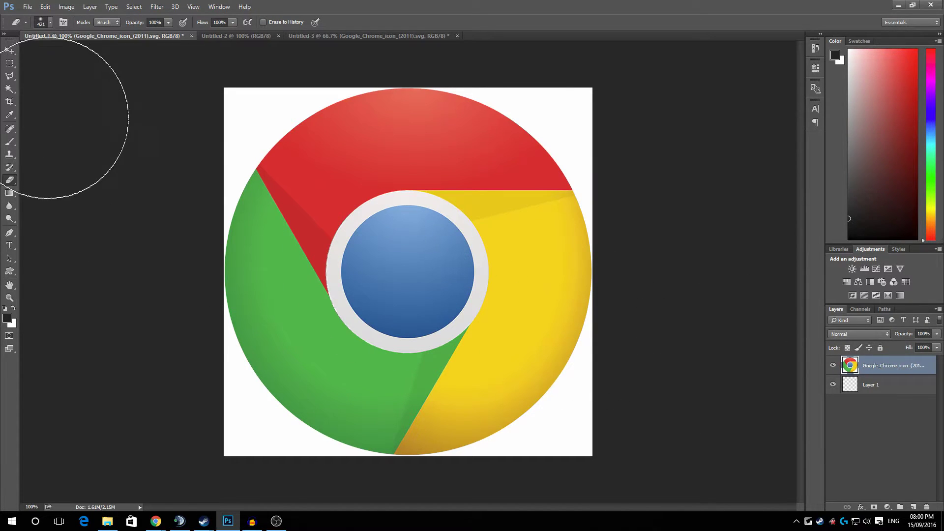
# Choose the Magic Wand tool from the selection tool group.
pyautogui.click(10, 90)
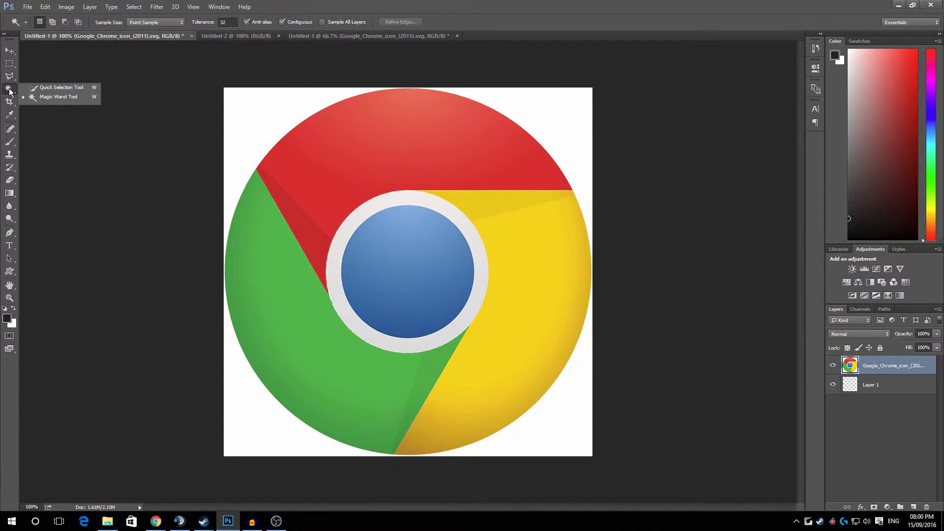
pyautogui.click(10, 92)
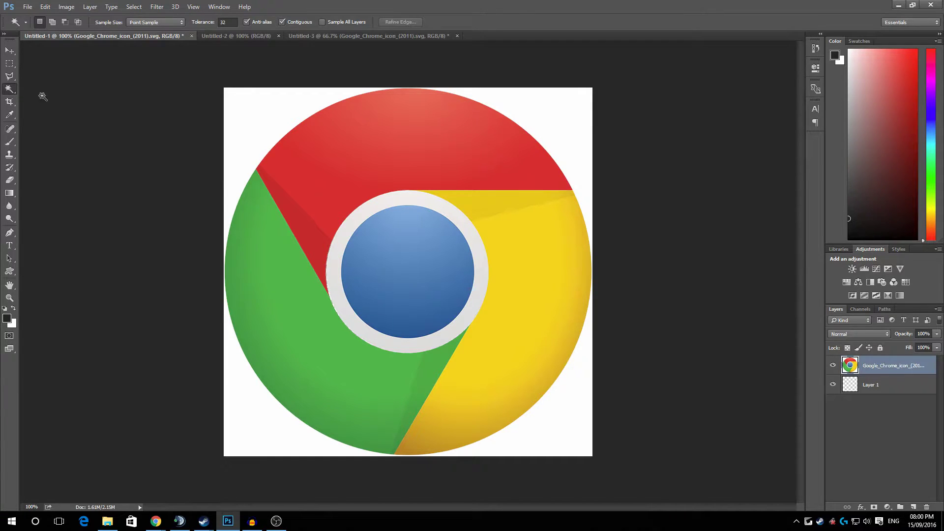
pyautogui.click(12, 91)
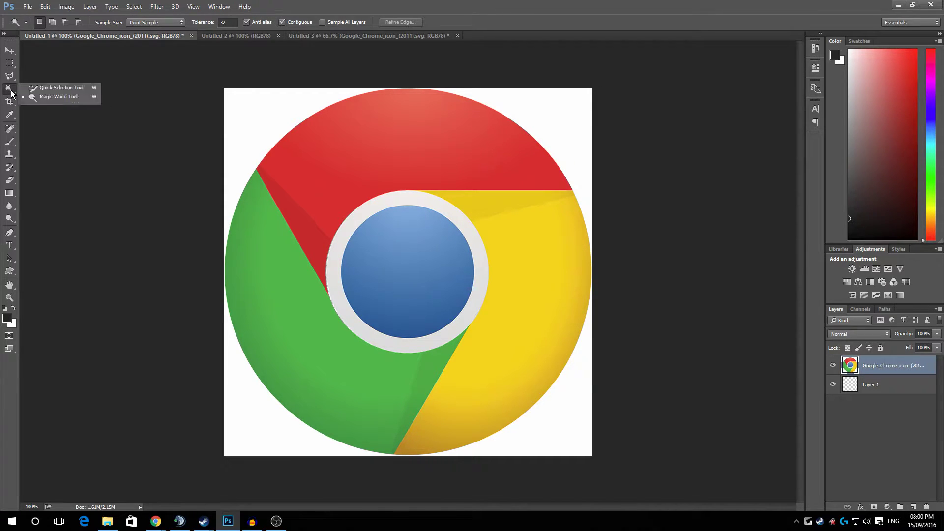
pyautogui.click(47, 99)
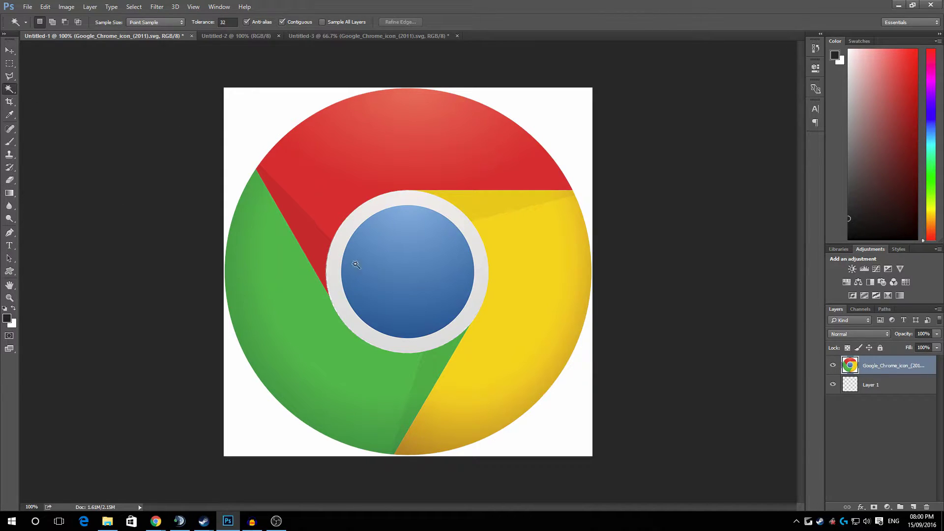
# Try an Eraser stroke across the Chrome logo and undo it.
pyautogui.click(10, 180)
pyautogui.moveTo(387, 195)
pyautogui.mouseDown()
pyautogui.moveTo(400, 169)
pyautogui.moveTo(274, 264)
pyautogui.moveTo(400, 235)
pyautogui.mouseUp()
pyautogui.hotkey('ctrl', 'z')
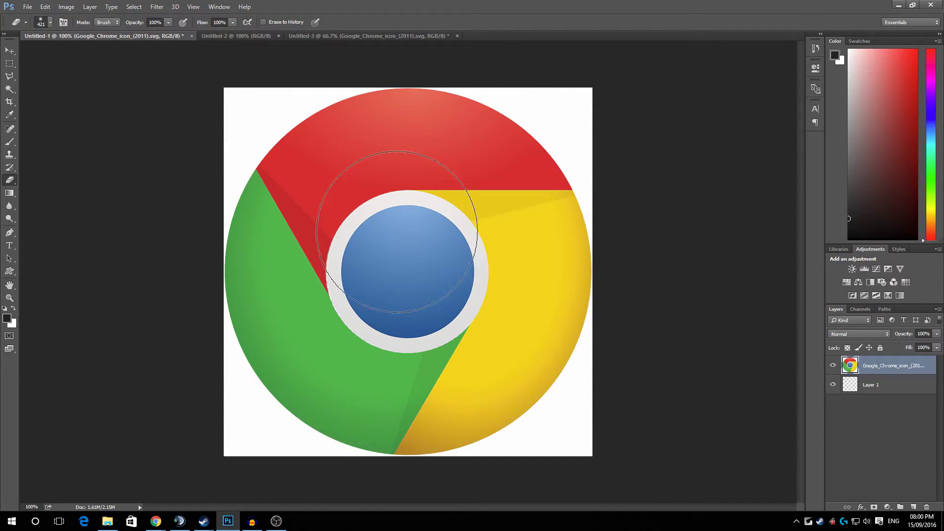
# Magic Wand-select and delete the white background, deselect, then load the Chrome layer's shape as a selection.
pyautogui.click(9, 89)
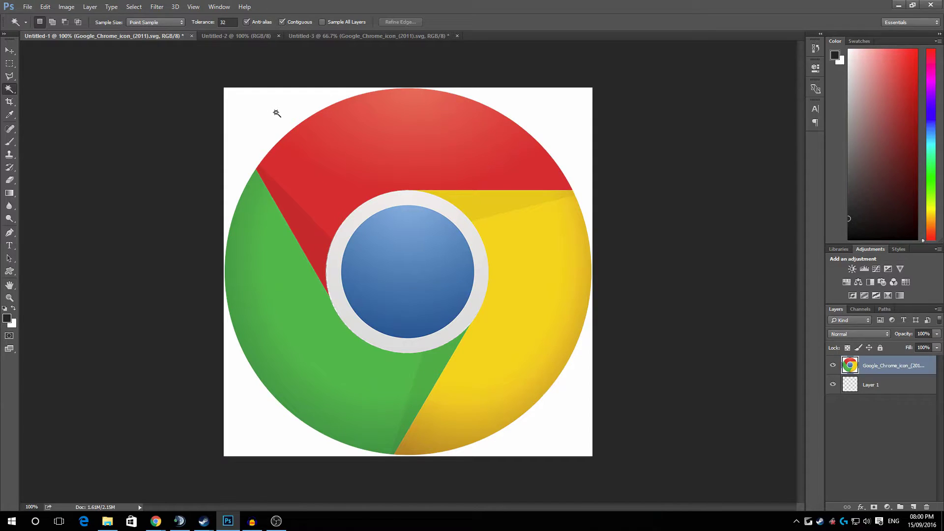
pyautogui.click(276, 112)
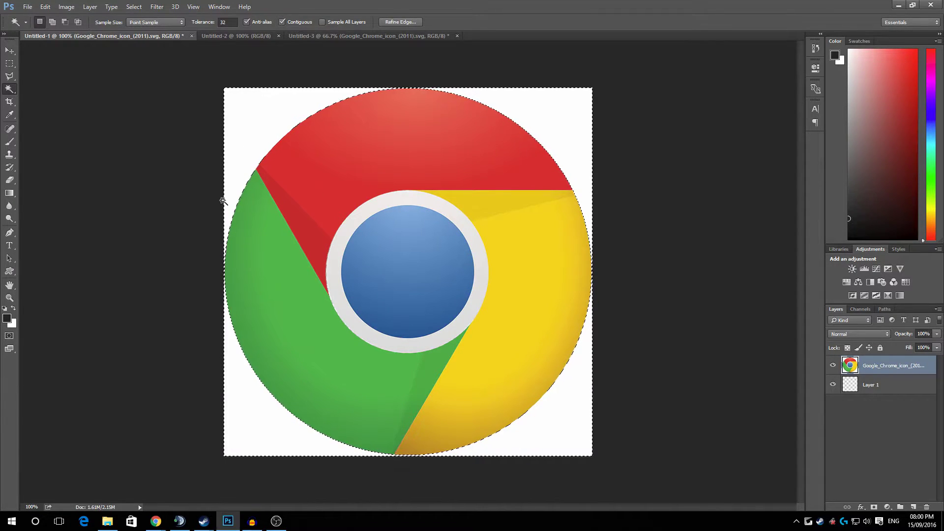
pyautogui.press('Delete')
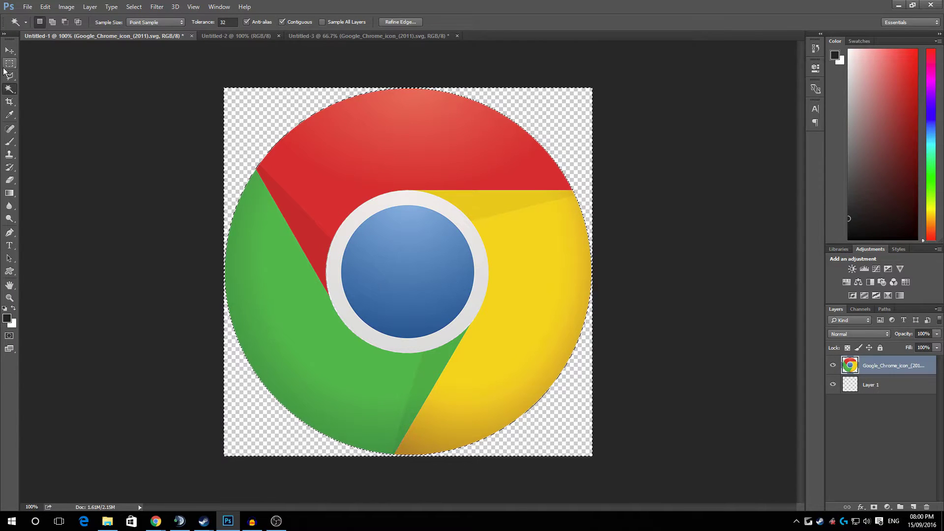
pyautogui.click(9, 63)
pyautogui.hotkey('ctrl', 'd')
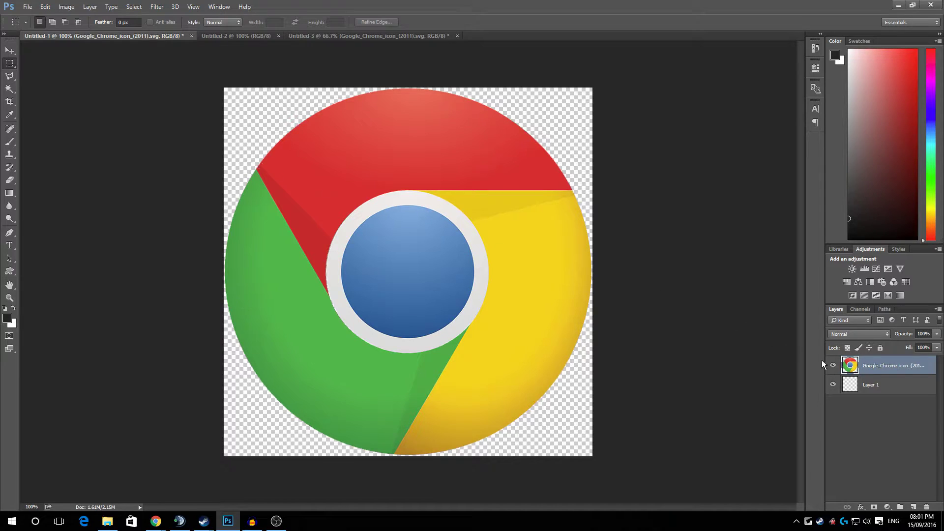
pyautogui.keyDown('ctrl'); pyautogui.click(851, 369); pyautogui.keyUp('ctrl')
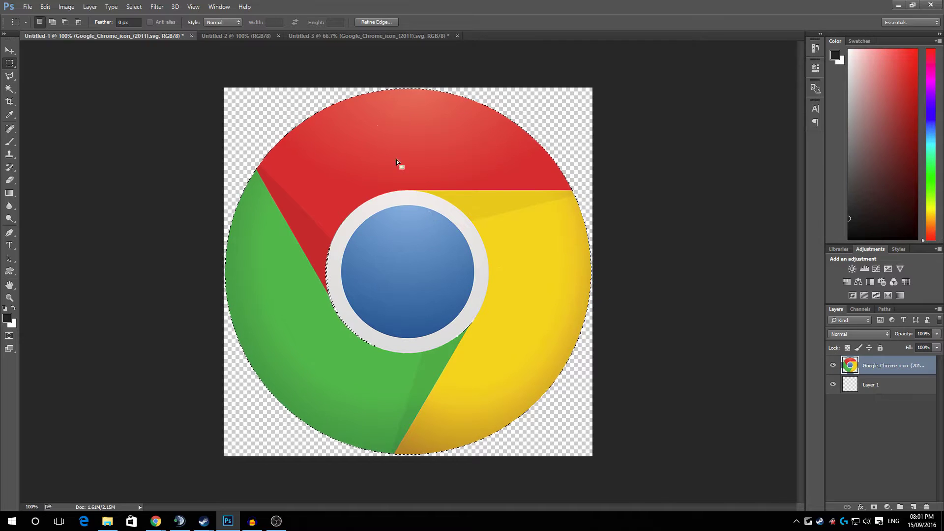
# In Untitled-2, cancel a 32×32 New document setup and add an empty Layer 1 above Background.
pyautogui.click(251, 36)
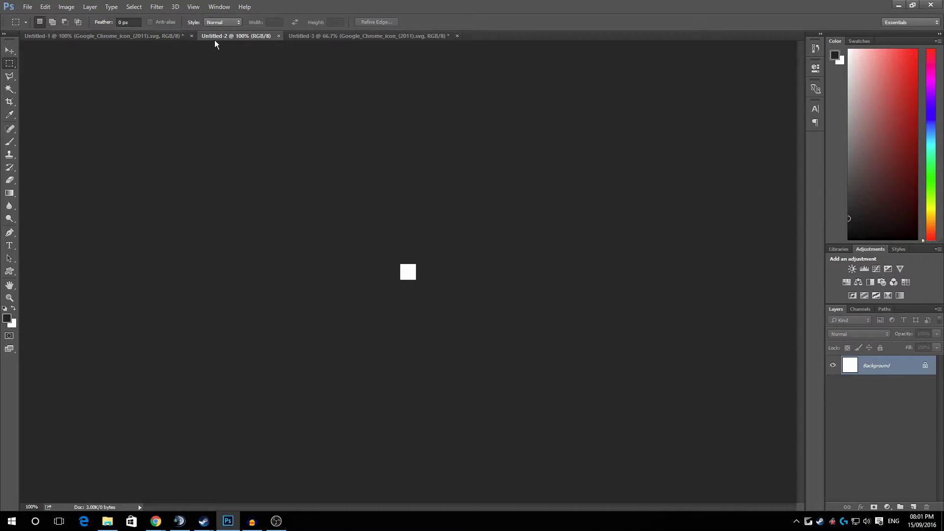
pyautogui.click(27, 7)
pyautogui.click(39, 17)
pyautogui.doubleClick(452, 169)
pyautogui.write('32')
pyautogui.doubleClick(426, 186)
pyautogui.write('32')
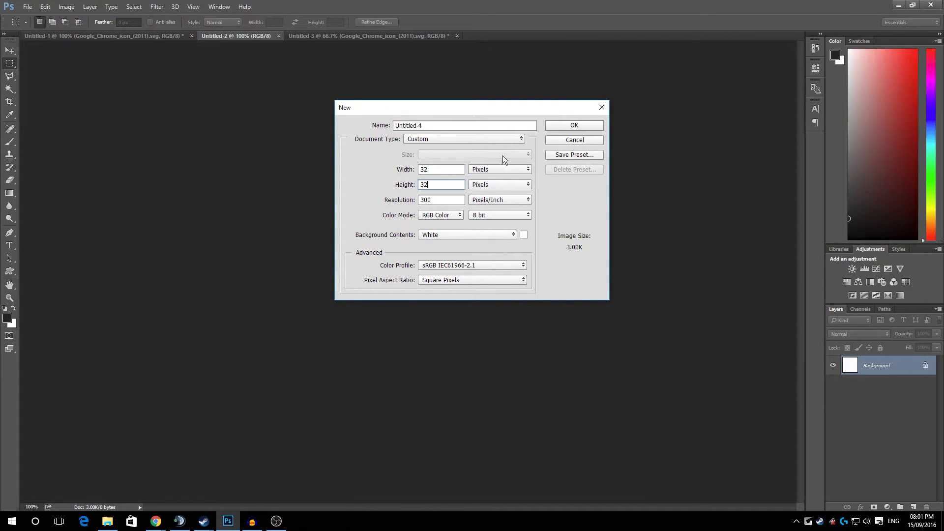
pyautogui.click(575, 140)
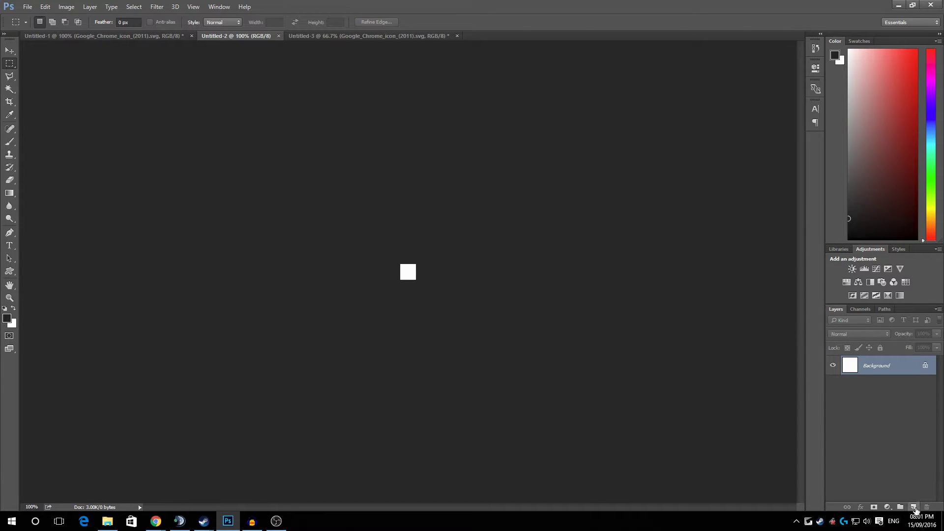
pyautogui.click(913, 507)
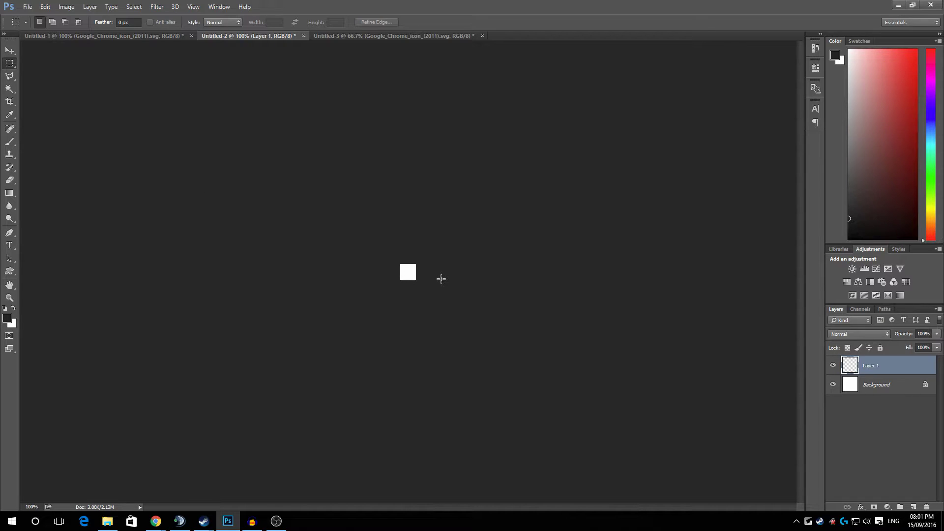
# Free Transform Layer 1's content up-left, shrinking it to about 16%, and apply.
pyautogui.hotkey('ctrl', 't')
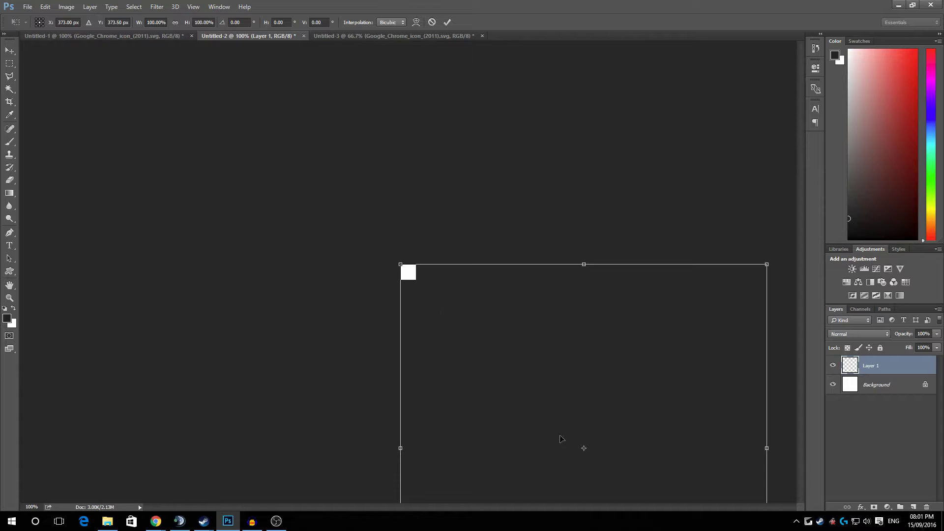
pyautogui.moveTo(559, 439); pyautogui.dragTo(405, 264)
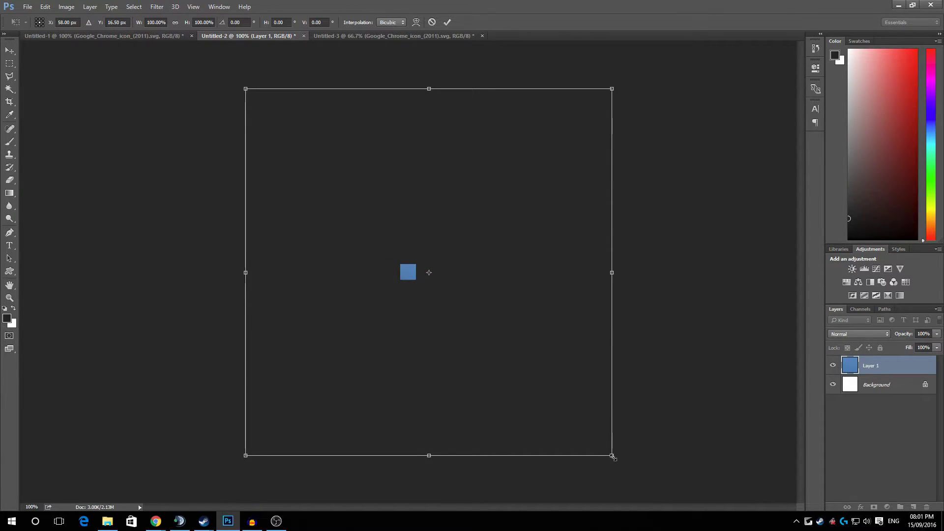
pyautogui.moveTo(612, 456); pyautogui.dragTo(419, 287)
pyautogui.click(447, 22)
# Zoom in on the small white canvas to inspect the oversized Chrome logo.
pyautogui.click(10, 299)
pyautogui.click(411, 279)
pyautogui.moveTo(412, 278); pyautogui.dragTo(411, 278)
pyautogui.hotkey('ctrl', 't')
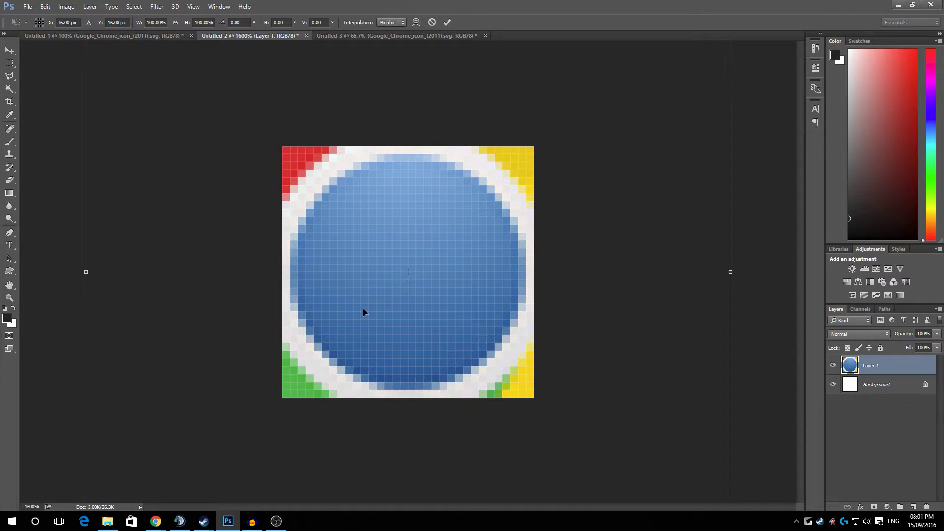
pyautogui.click(447, 22)
pyautogui.moveTo(478, 252); pyautogui.dragTo(451, 252)
# Scale the Chrome logo down to about 39% and align it with the canvas.
pyautogui.hotkey('ctrl', 't')
pyautogui.moveTo(575, 439); pyautogui.dragTo(339, 235)
pyautogui.moveTo(328, 193); pyautogui.dragTo(429, 288)
pyautogui.moveTo(457, 320); pyautogui.dragTo(474, 336)
pyautogui.click(446, 22)
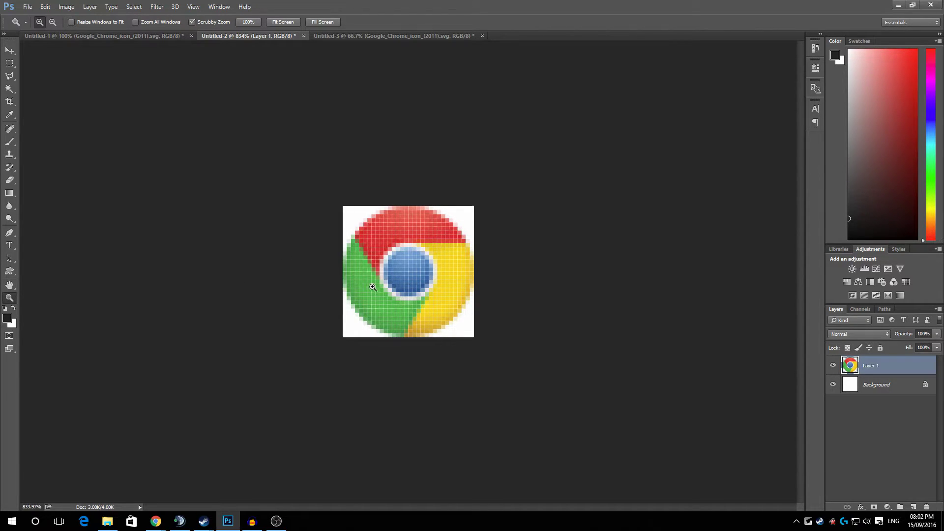
pyautogui.moveTo(372, 287); pyautogui.dragTo(418, 289)
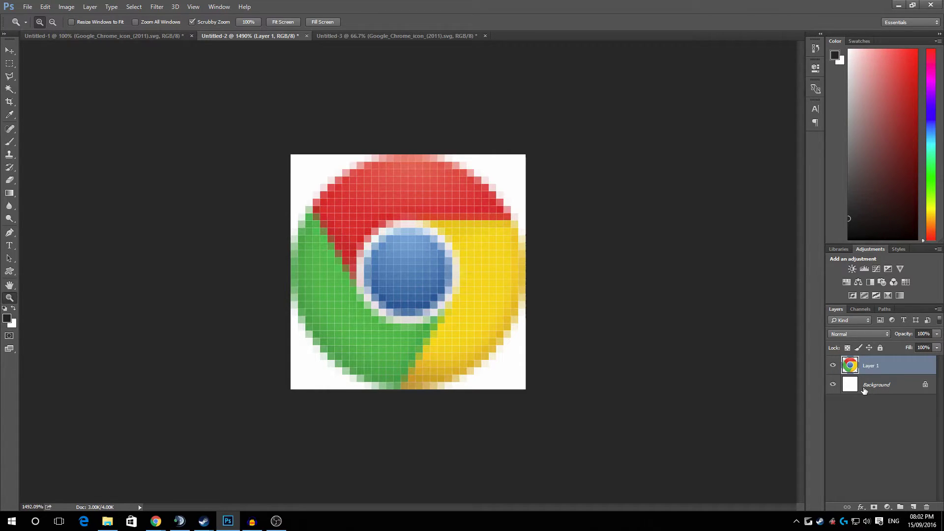
# Preview transparency, convert the Background to Layer 0 and delete it, then undo the deletion.
pyautogui.click(832, 385)
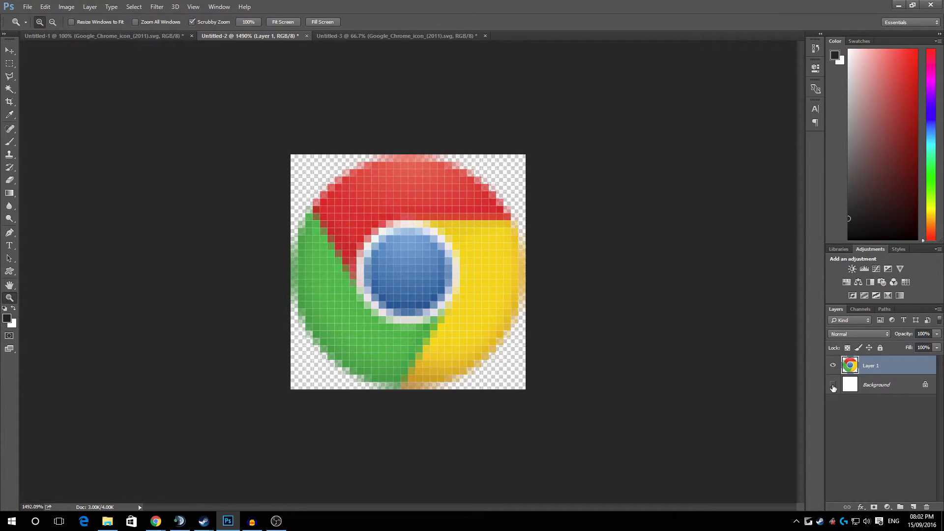
pyautogui.click(832, 385)
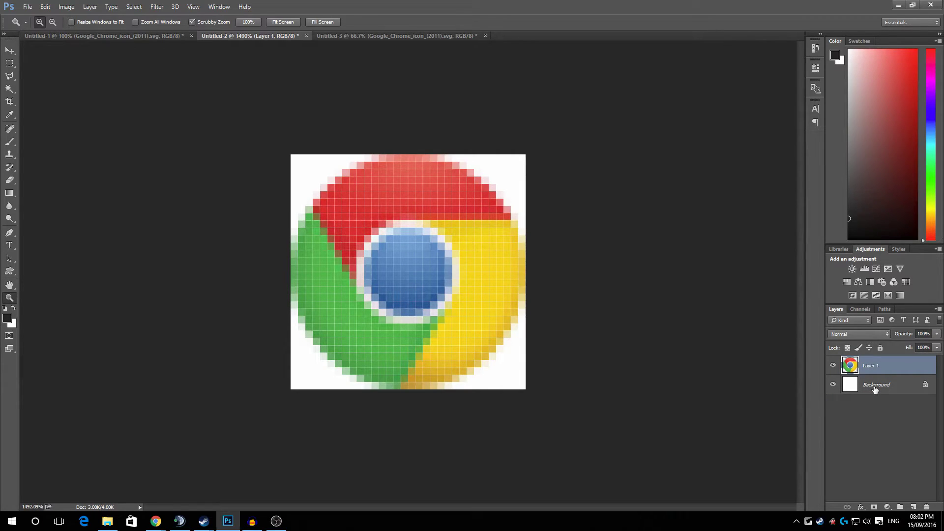
pyautogui.doubleClick(880, 385)
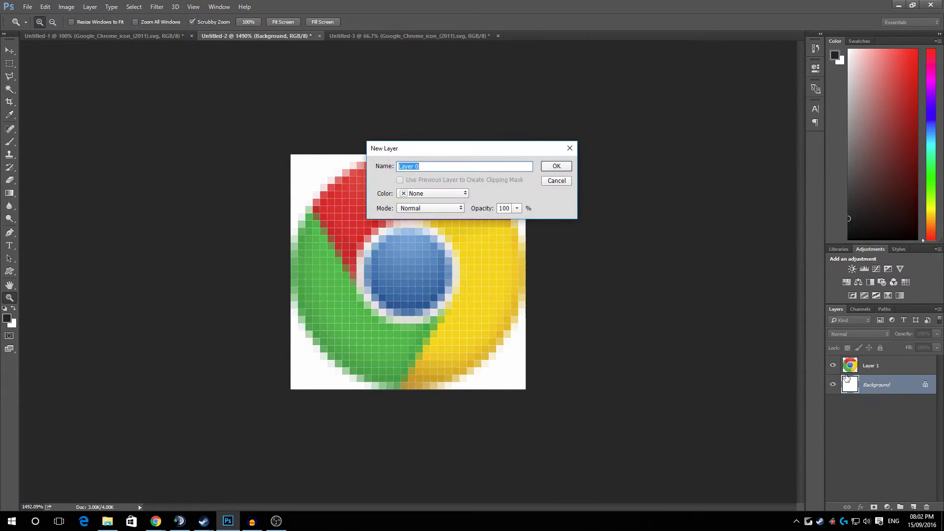
pyautogui.click(559, 166)
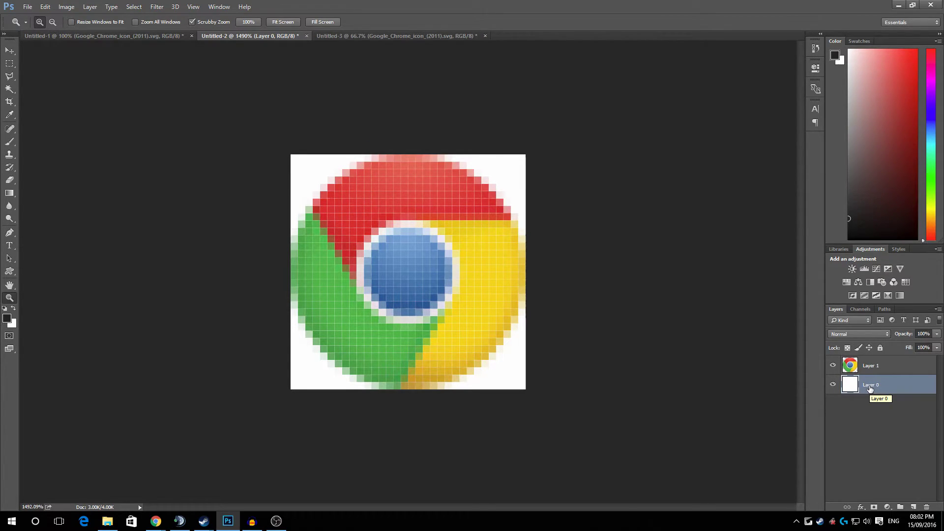
pyautogui.press('Delete')
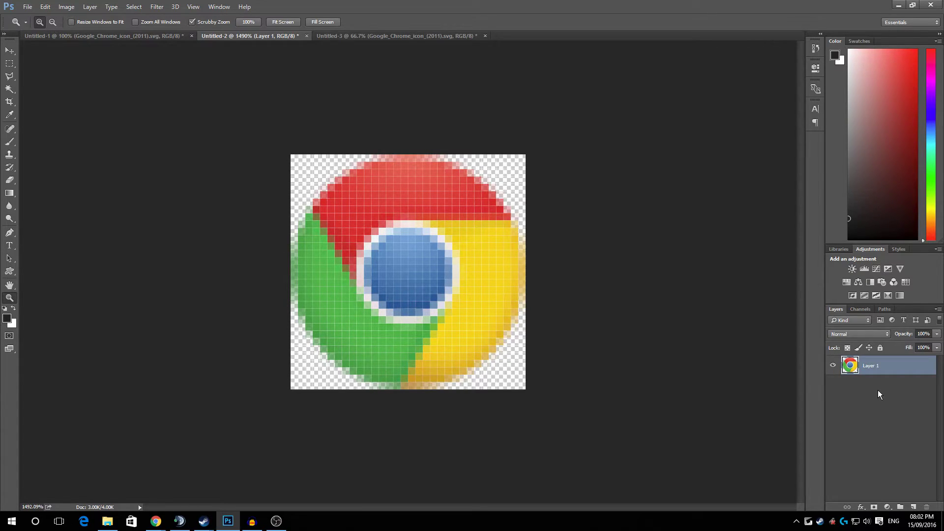
pyautogui.hotkey('ctrl', 'alt', 'z')
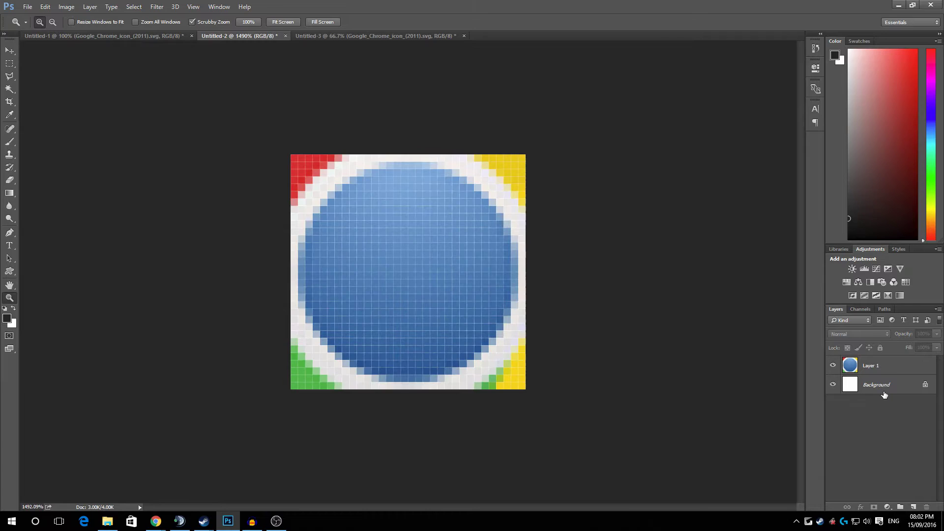
# Convert the white Background to Layer 0 again and delete it.
pyautogui.click(924, 388)
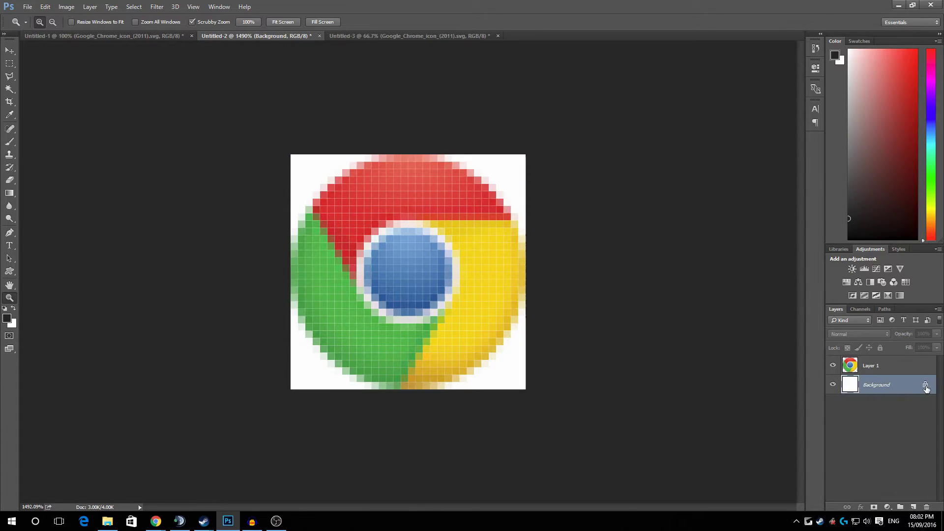
pyautogui.doubleClick(889, 389)
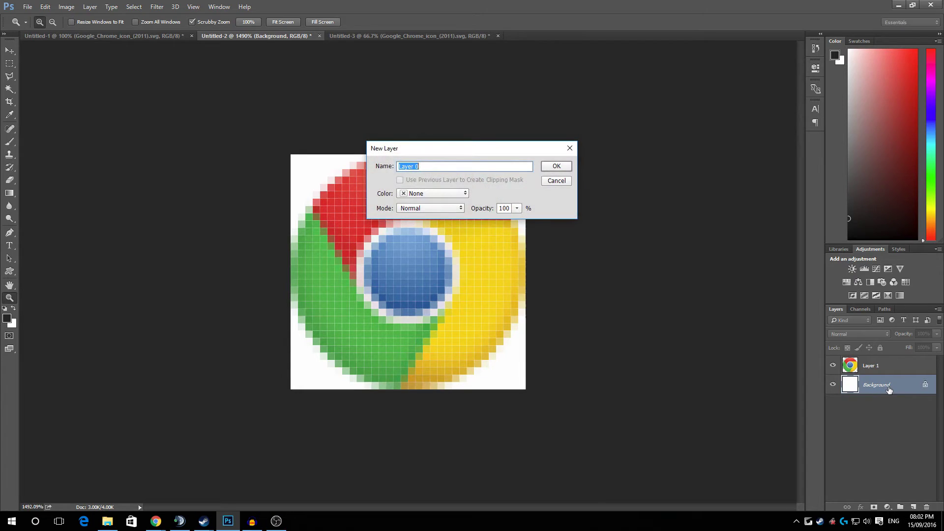
pyautogui.click(556, 167)
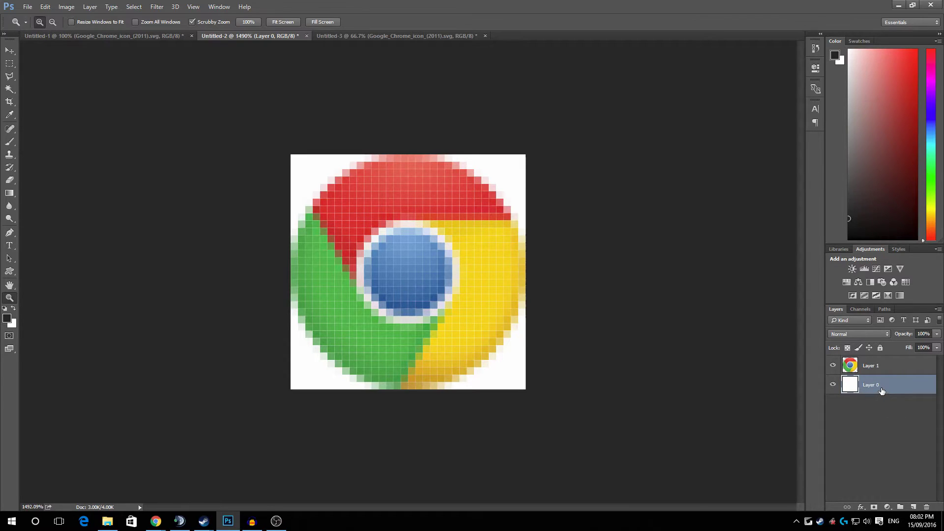
pyautogui.hotkey('ctrl', 'z')
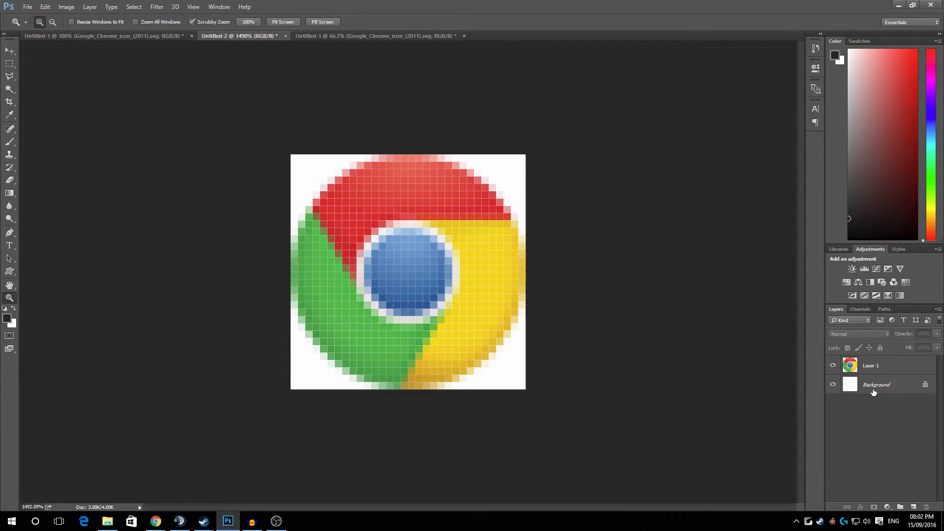
pyautogui.doubleClick(865, 390)
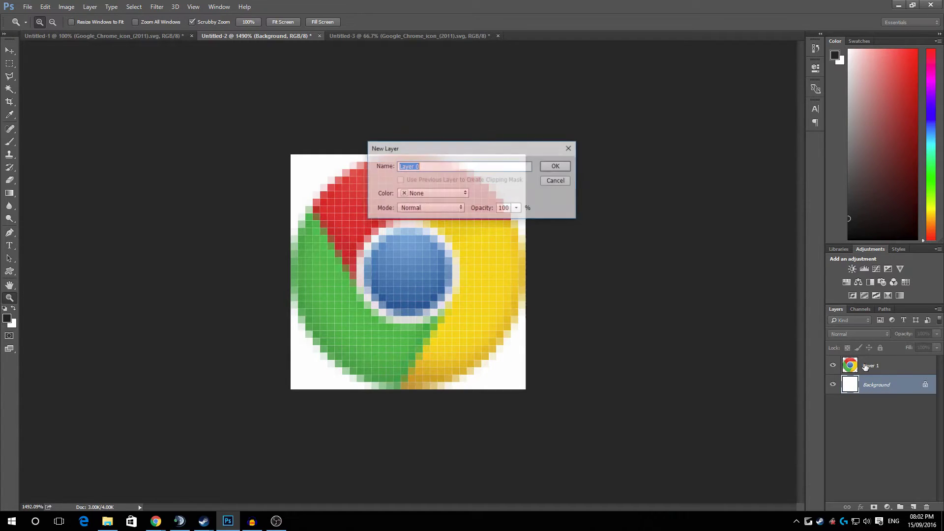
pyautogui.click(556, 165)
pyautogui.press('Delete')
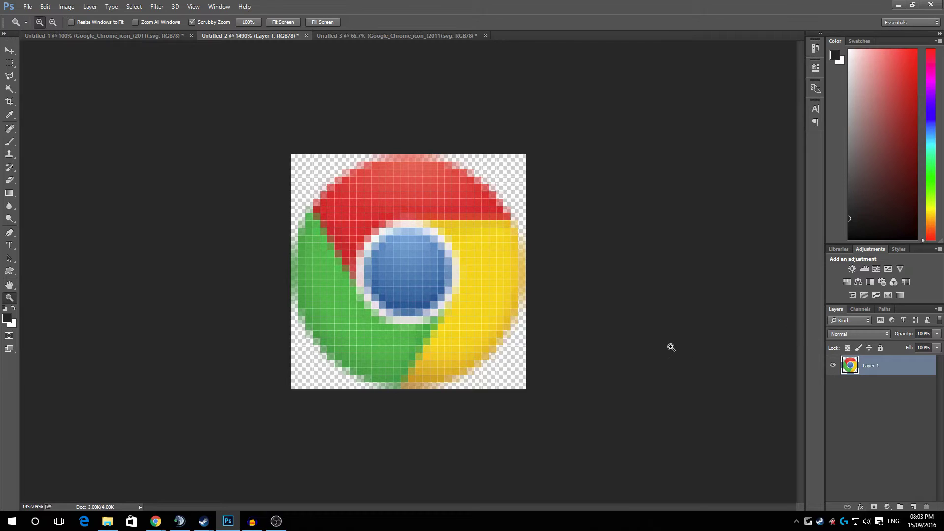
# Duplicate the logo layer and merge the six copies to solidify the edges.
pyautogui.hotkey('ctrl', 'j')
pyautogui.hotkey('ctrl', 'j')
pyautogui.hotkey('ctrl', 'j')
pyautogui.hotkey('ctrl', 'j')
pyautogui.hotkey('ctrl', 'j')
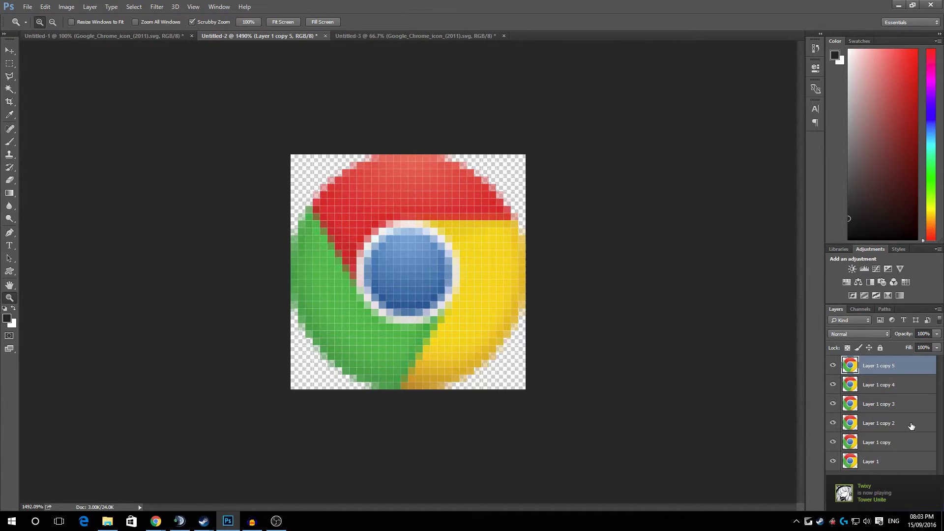
pyautogui.keyDown('shift'); pyautogui.click(879, 463); pyautogui.keyUp('shift')
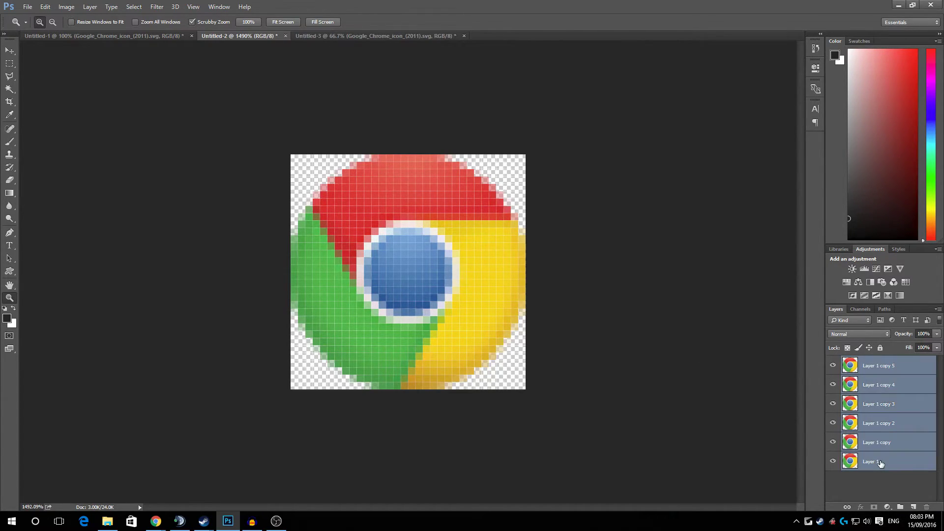
pyautogui.click(889, 411)
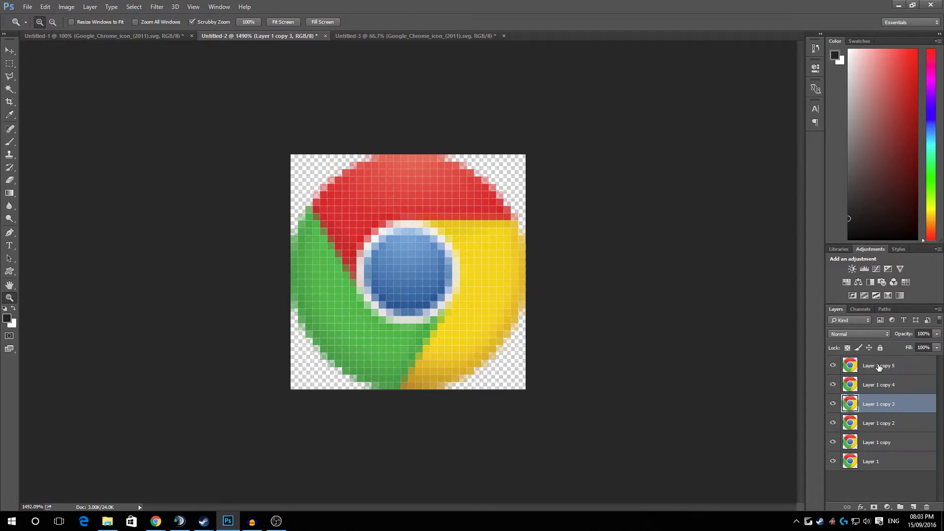
pyautogui.click(879, 366)
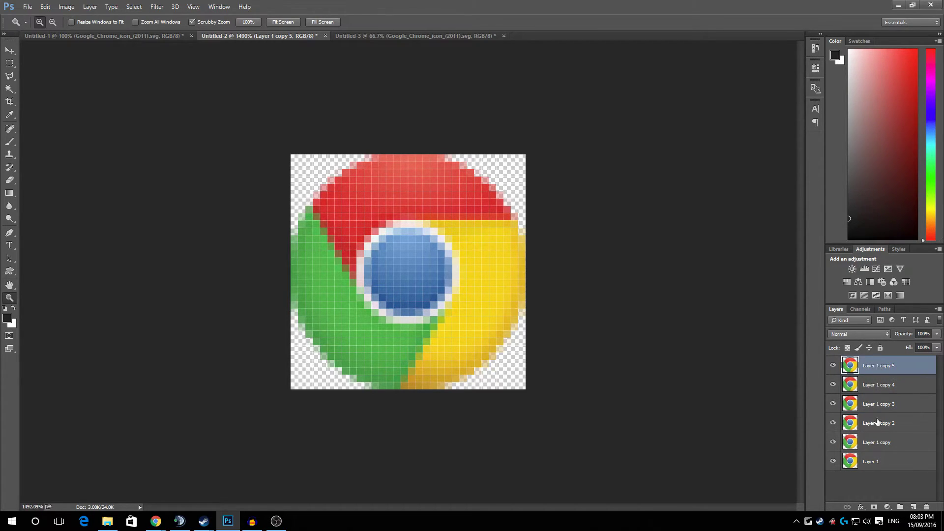
pyautogui.keyDown('shift'); pyautogui.click(871, 464); pyautogui.keyUp('shift')
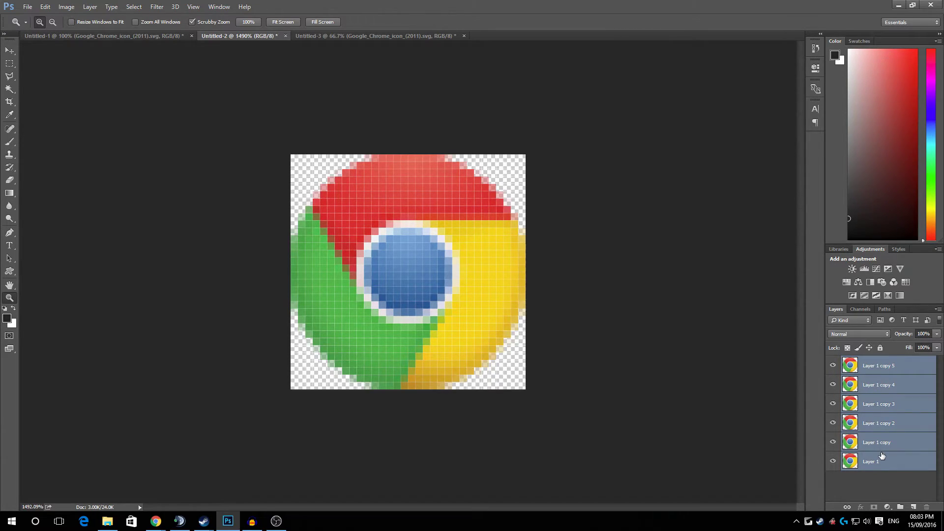
pyautogui.hotkey('ctrl', 'e')
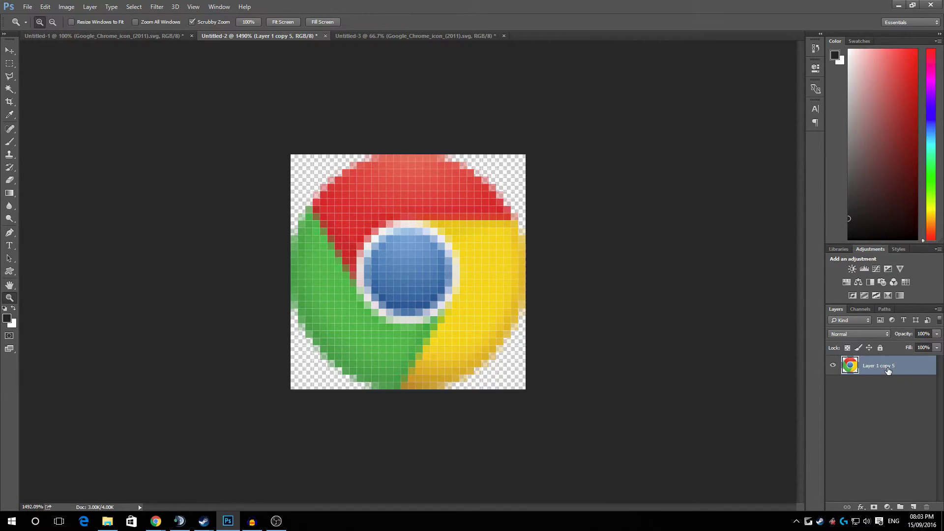
# Duplicate the merged layer repeatedly and merge copies 12 down to 5 into one.
pyautogui.hotkey('ctrl', 'j')
pyautogui.hotkey('ctrl', 'j')
pyautogui.hotkey('ctrl', 'j')
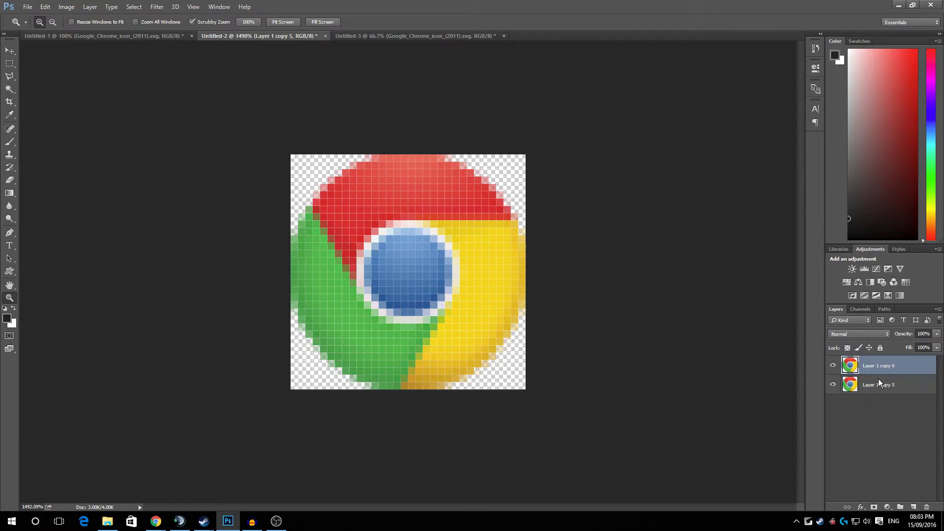
pyautogui.hotkey('ctrl', 'j')
pyautogui.hotkey('ctrl', 'j')
pyautogui.hotkey('ctrl', 'j')
pyautogui.hotkey('ctrl', 'j')
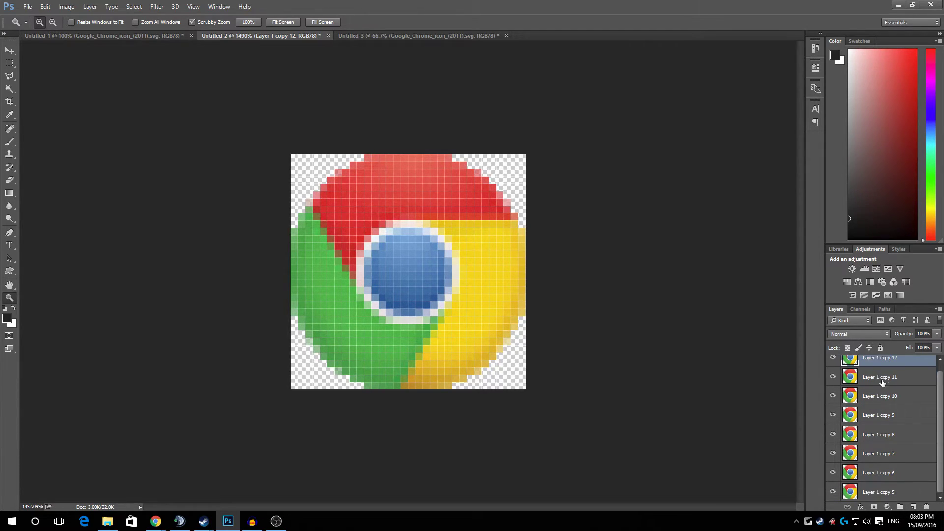
pyautogui.keyDown('shift'); pyautogui.click(879, 492); pyautogui.keyUp('shift')
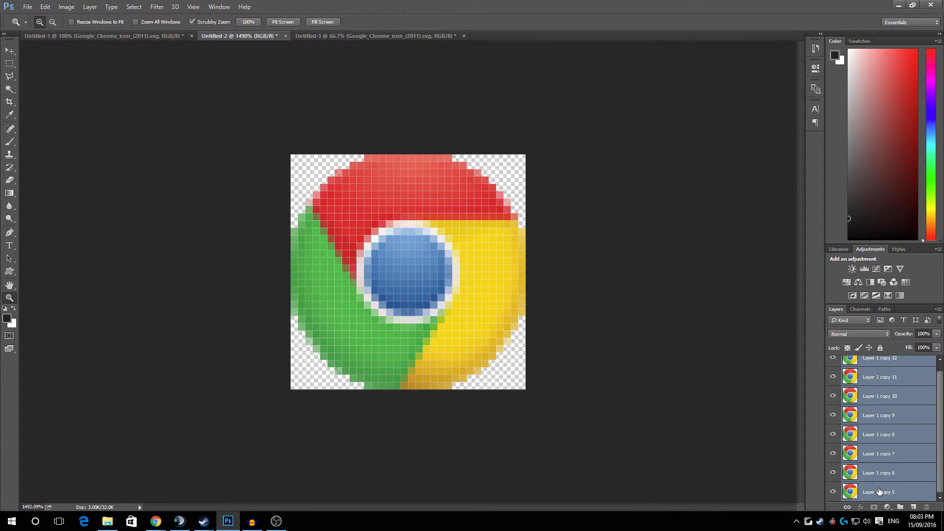
pyautogui.hotkey('ctrl', 'e')
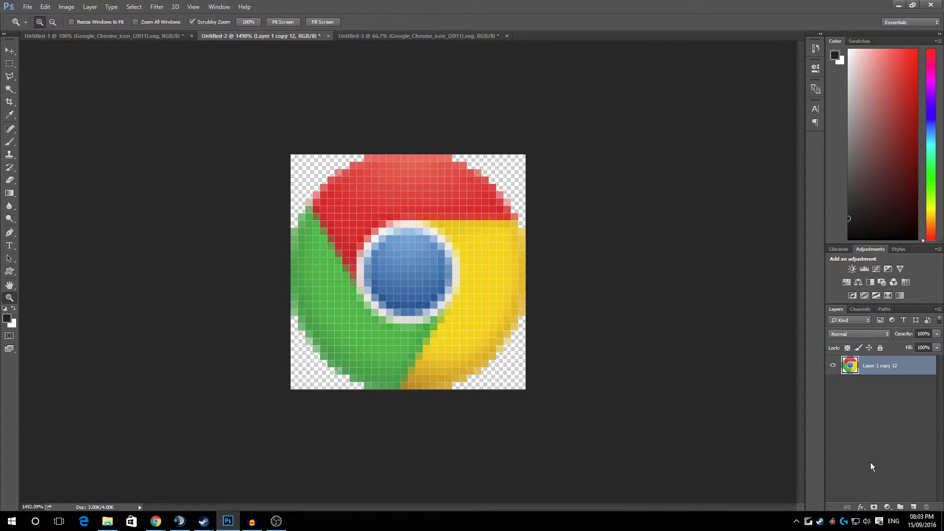
# Duplicate and merge once more, discarding extra copy 16 to leave Layer 1 copy 15.
pyautogui.hotkey('ctrl', 'j')
pyautogui.hotkey('ctrl', 'j')
pyautogui.hotkey('ctrl', 'j')
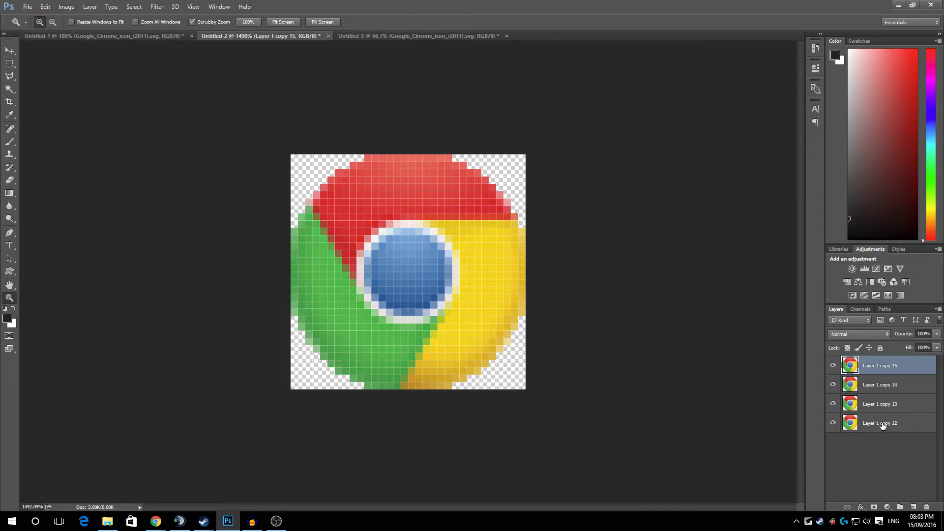
pyautogui.keyDown('shift'); pyautogui.click(882, 424); pyautogui.keyUp('shift')
pyautogui.hotkey('ctrl', 'e')
pyautogui.hotkey('ctrl', 'j')
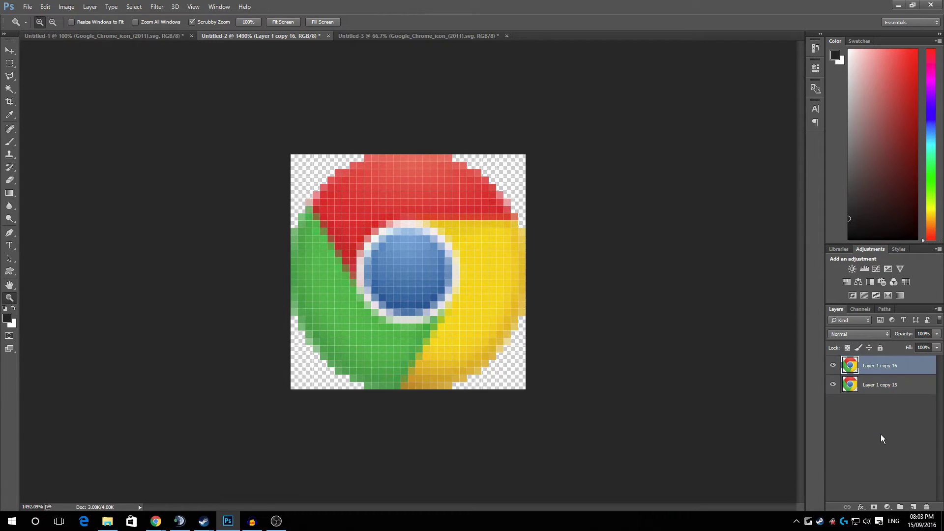
pyautogui.hotkey('ctrl', 'e')
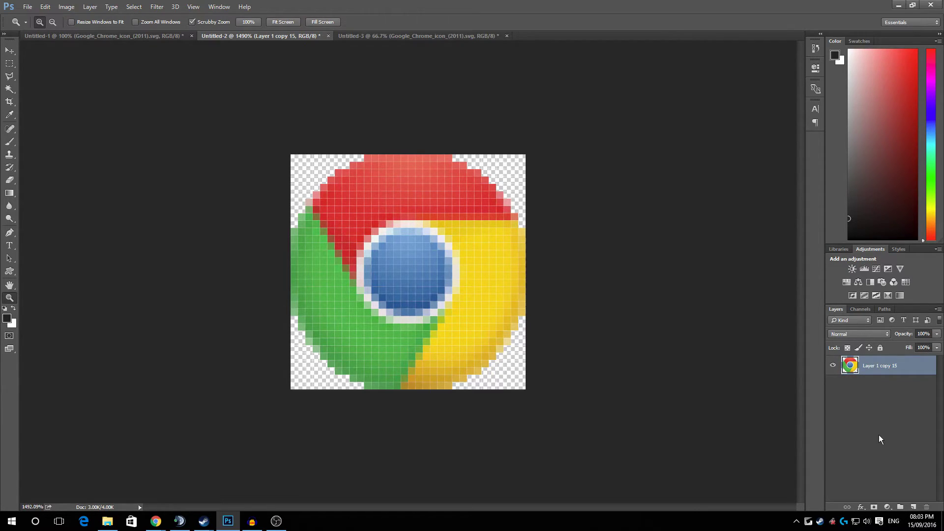
pyautogui.click(913, 507)
pyautogui.moveTo(871, 365); pyautogui.dragTo(868, 397)
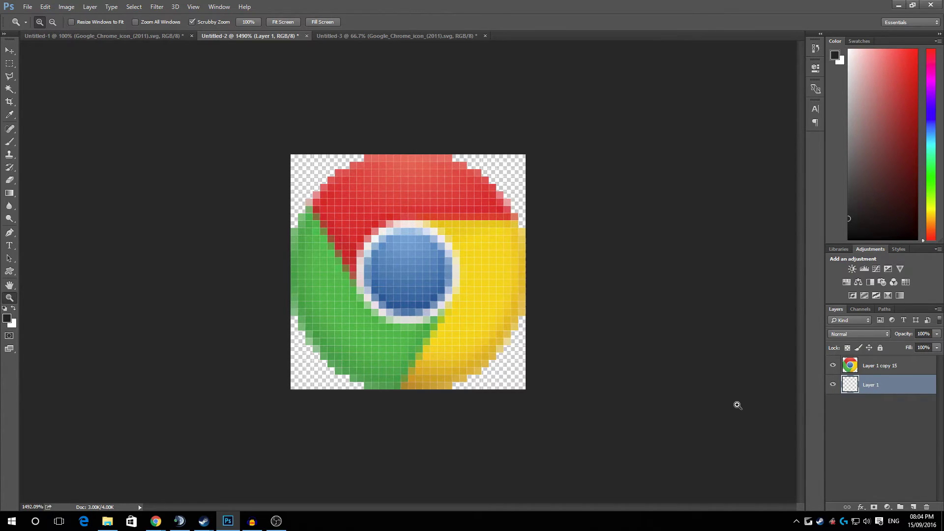
pyautogui.hotkey('shift', 'F5')
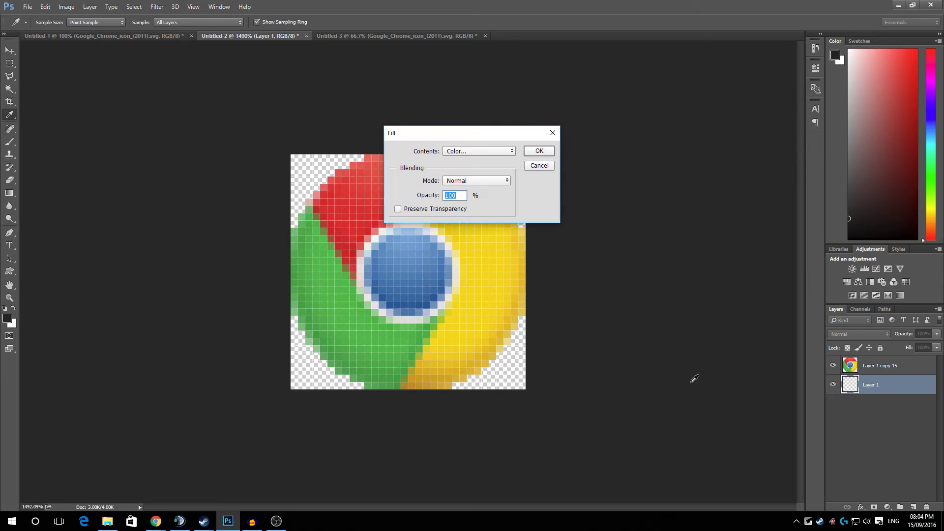
pyautogui.moveTo(447, 135); pyautogui.dragTo(607, 156)
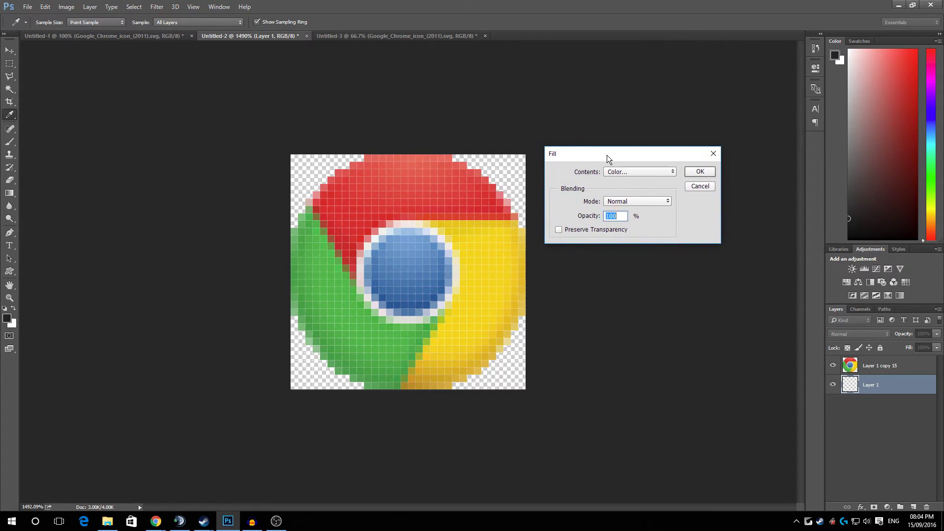
pyautogui.click(707, 190)
# Replace the empty layer with a new layer placed below the icon layer.
pyautogui.press('Delete')
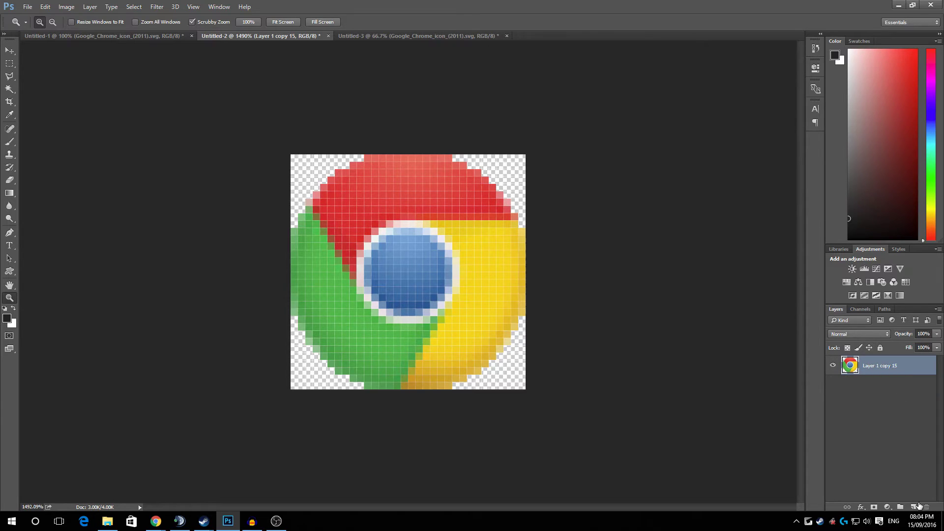
pyautogui.click(917, 506)
pyautogui.moveTo(870, 366); pyautogui.dragTo(860, 400)
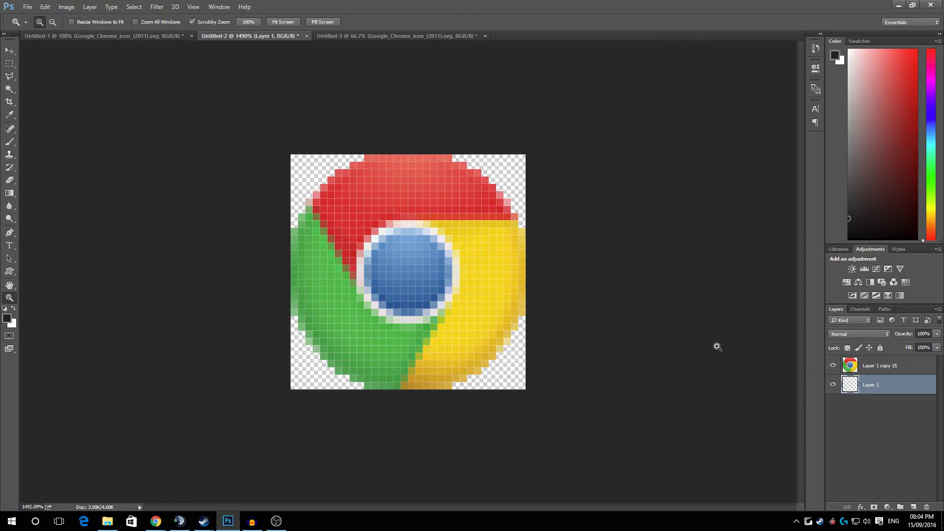
# Open the Shift+F5 Fill dialog with Color contents twice, cancelling without filling.
pyautogui.hotkey('shift', 'F5')
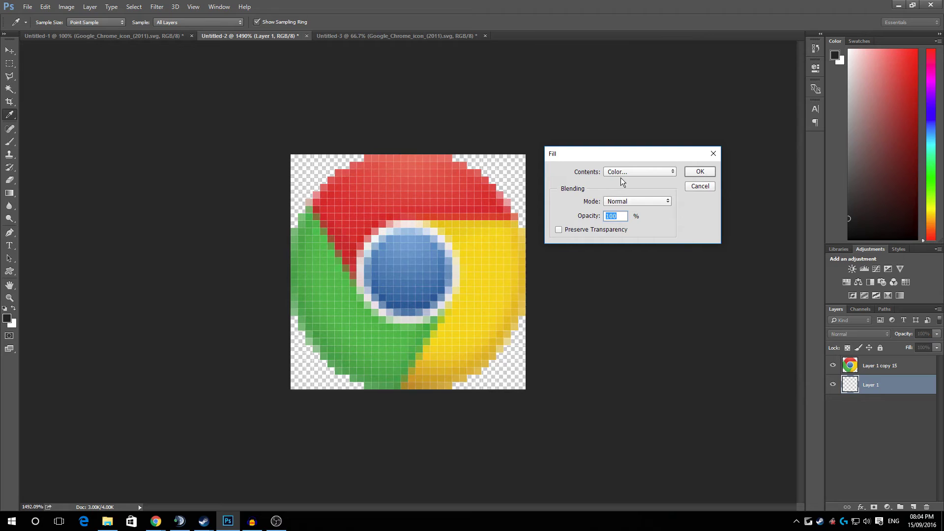
pyautogui.click(624, 172)
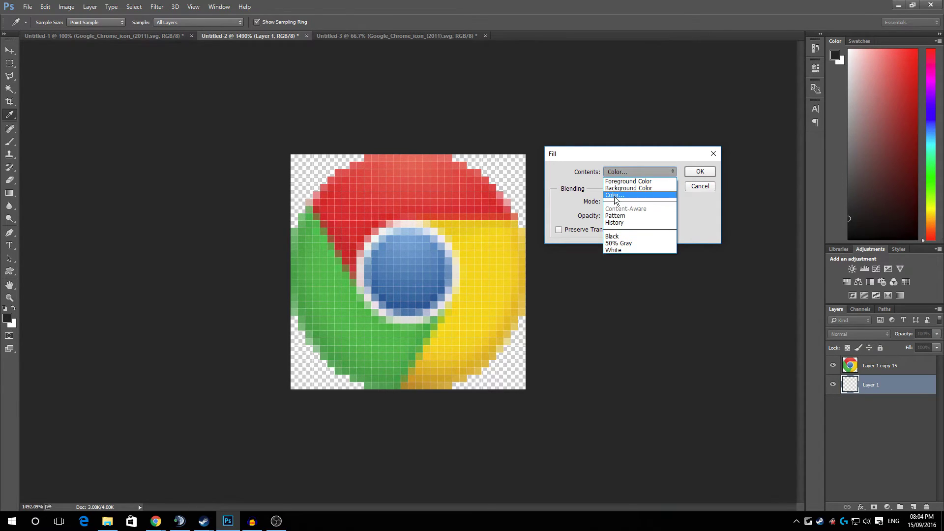
pyautogui.click(630, 171)
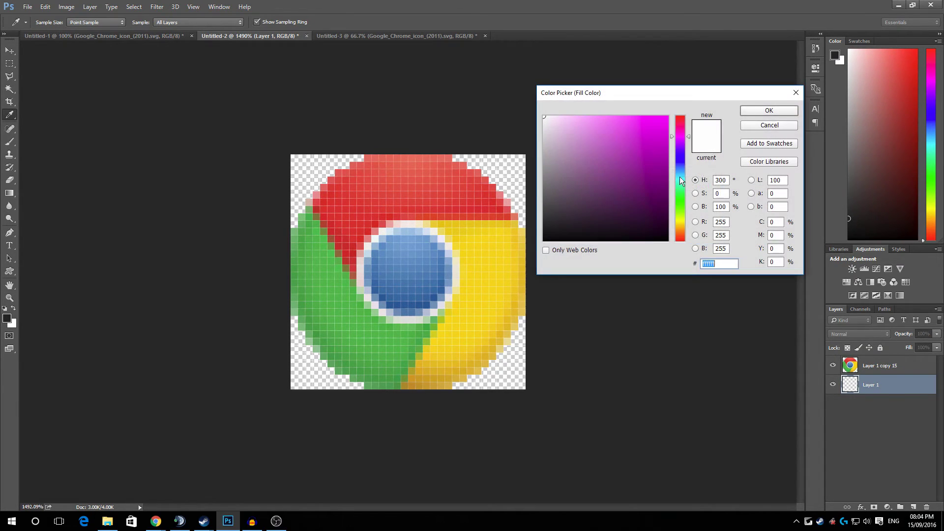
pyautogui.click(781, 129)
pyautogui.click(703, 187)
pyautogui.press('z')
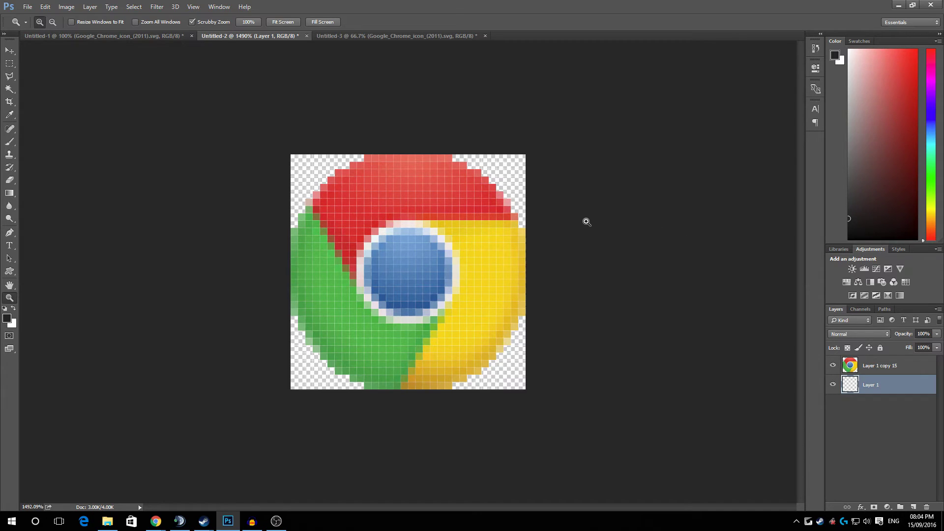
pyautogui.hotkey('shift', 'F5')
pyautogui.click(629, 172)
pyautogui.click(622, 196)
pyautogui.click(775, 125)
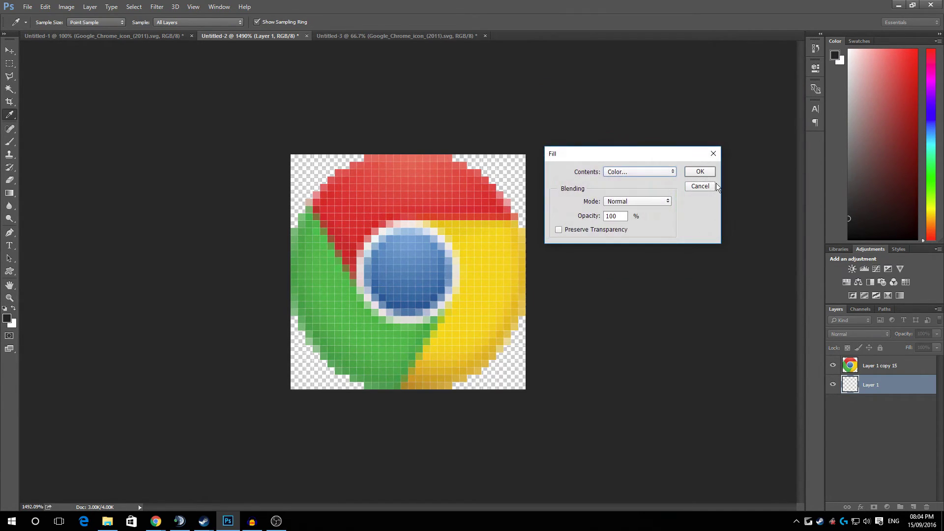
pyautogui.click(711, 186)
pyautogui.press('z')
# Reopen Fill and repeatedly pick Color… from Contents, cancelling the Color Picker each time.
pyautogui.hotkey('shift', 'F5')
pyautogui.click(633, 171)
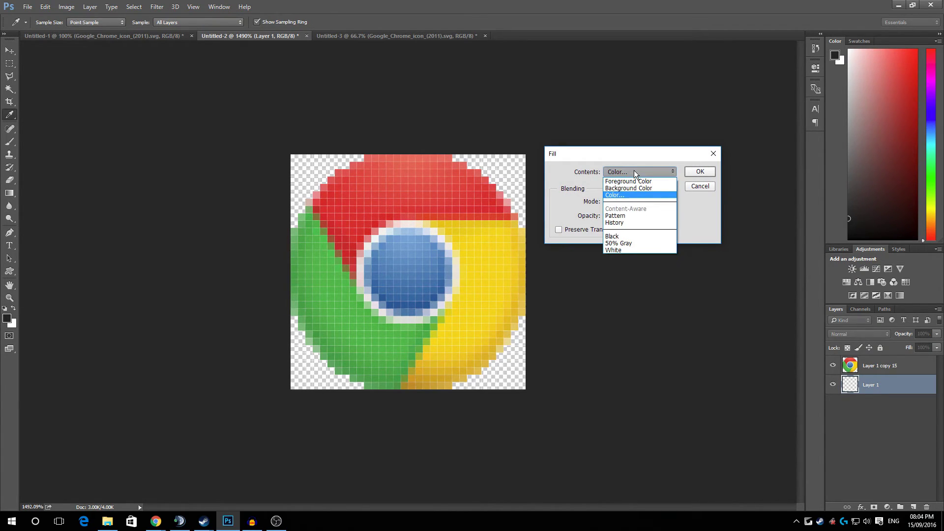
pyautogui.click(633, 170)
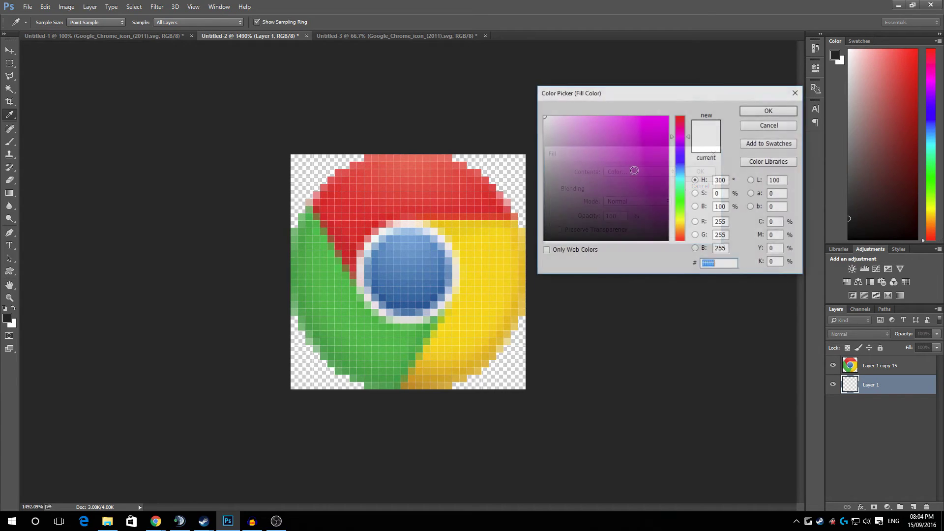
pyautogui.click(773, 126)
pyautogui.click(640, 169)
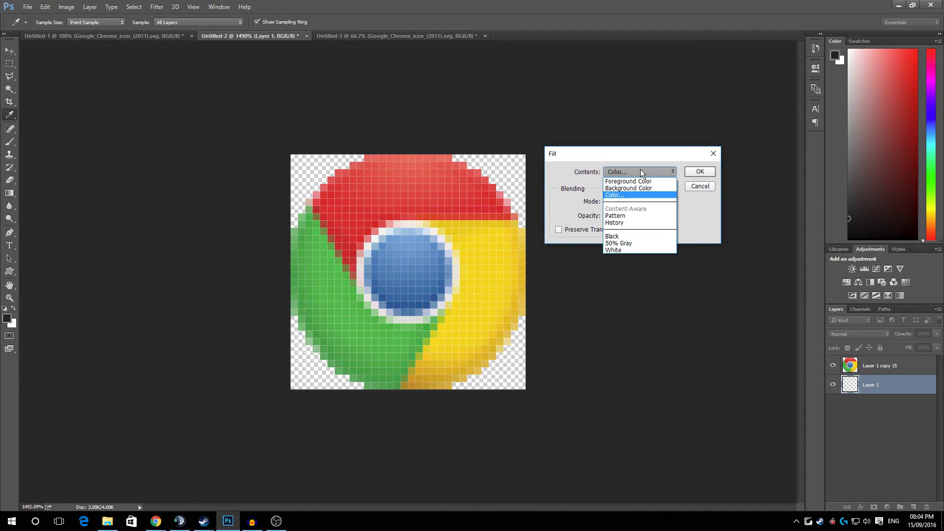
pyautogui.click(641, 169)
pyautogui.click(764, 129)
pyautogui.click(647, 172)
pyautogui.click(647, 173)
pyautogui.click(762, 130)
pyautogui.click(654, 171)
pyautogui.click(774, 127)
pyautogui.click(638, 171)
pyautogui.click(628, 196)
pyautogui.click(769, 125)
pyautogui.click(644, 171)
# Set green to 0 for magenta (ff00ff) and fill the new layer with it.
pyautogui.click(620, 195)
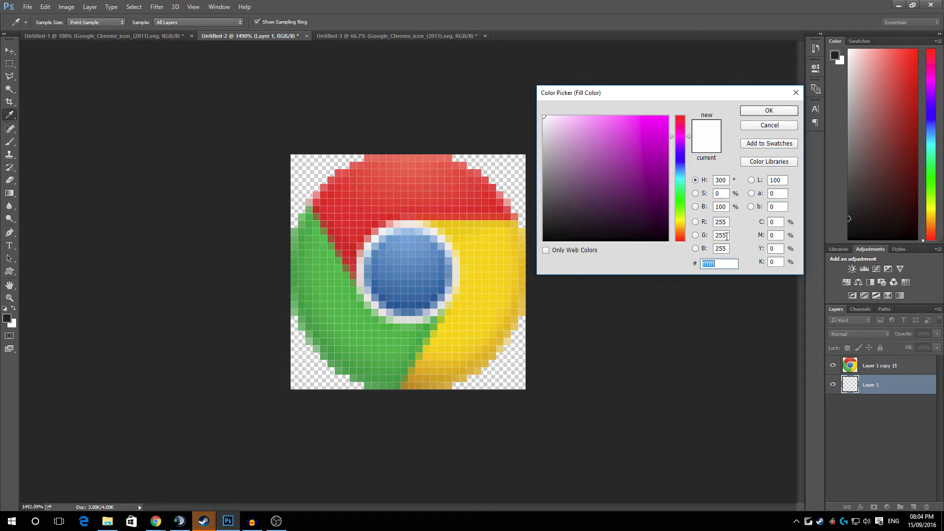
pyautogui.click(725, 236)
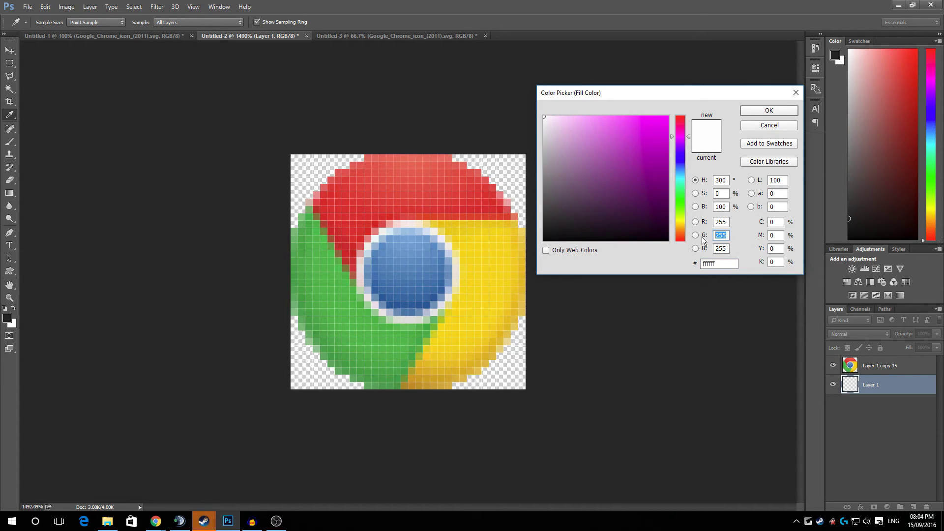
pyautogui.write('0')
pyautogui.click(762, 111)
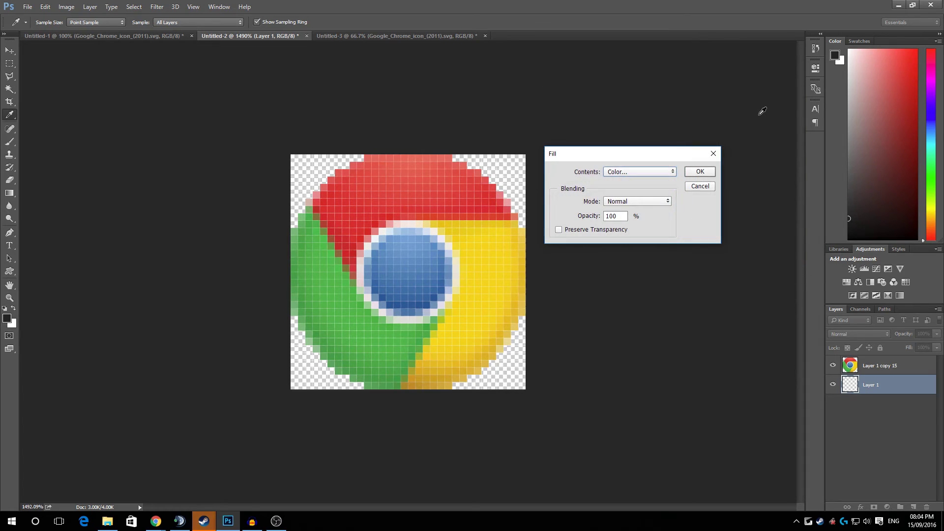
pyautogui.click(703, 169)
pyautogui.press('z')
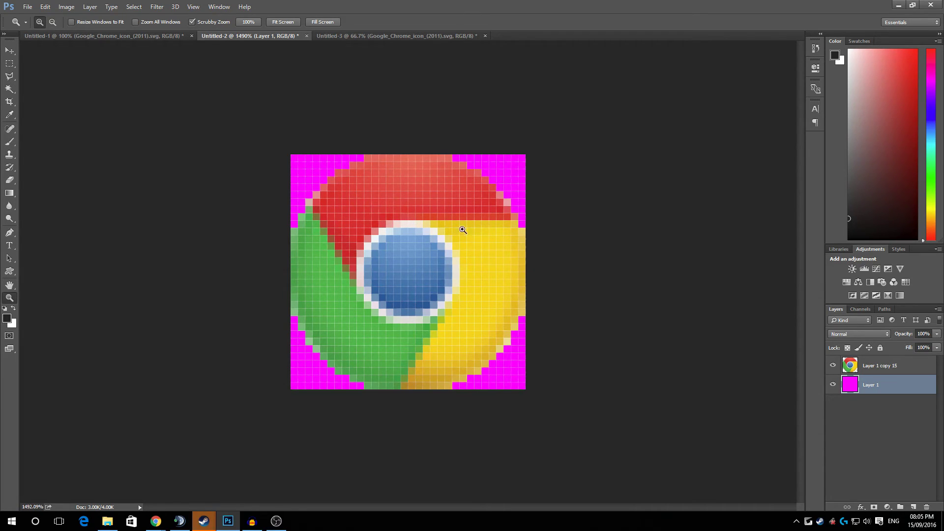
# Save As in BMP format with the file name 'google chrome aura kingdom'.
pyautogui.click(29, 10)
pyautogui.click(77, 114)
pyautogui.click(90, 227)
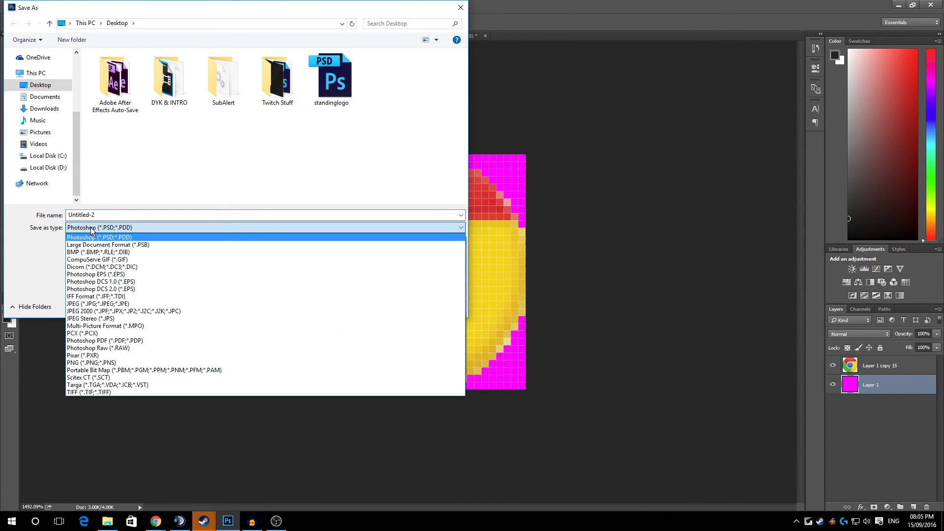
pyautogui.click(88, 253)
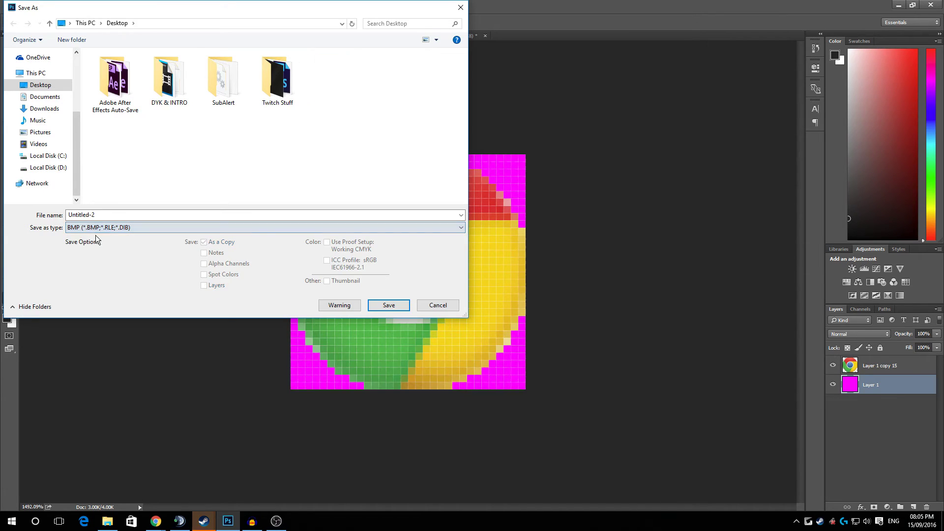
pyautogui.click(105, 214)
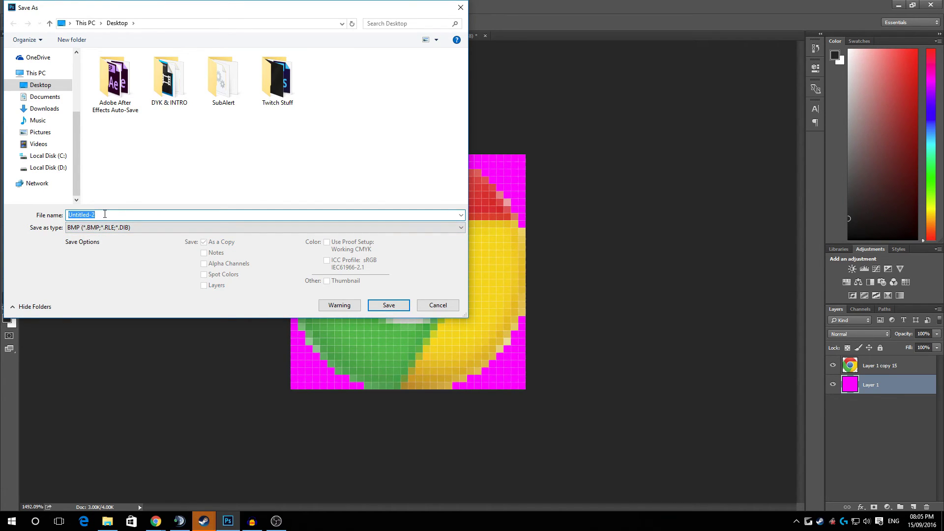
pyautogui.write('g')
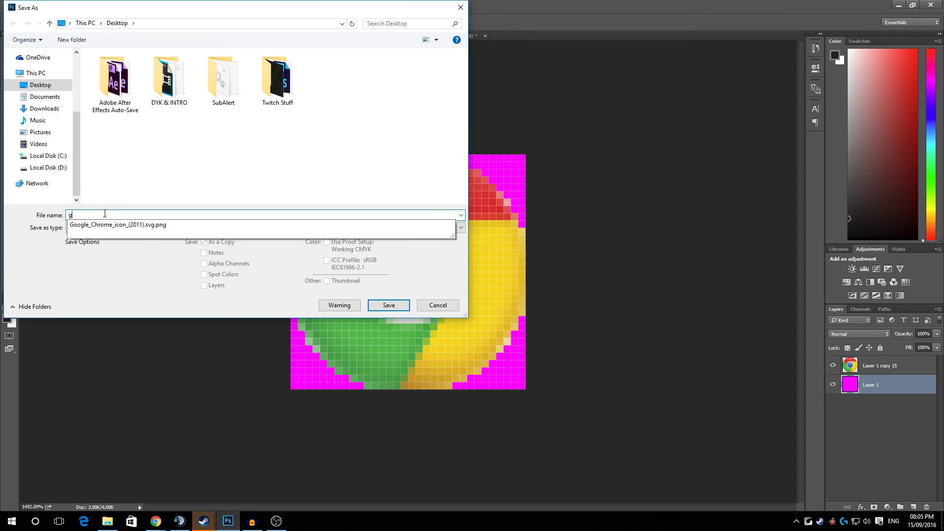
pyautogui.write('oogle chrome aura kingdom')
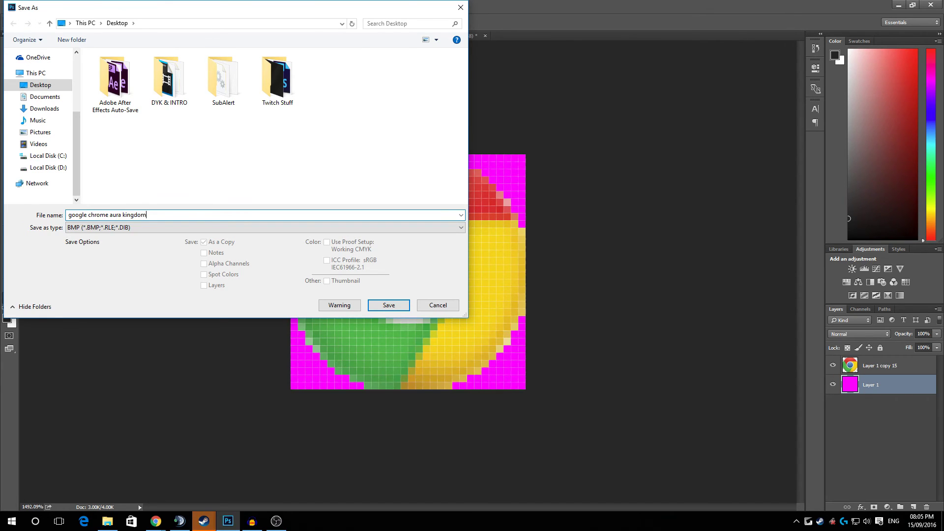
pyautogui.click(389, 304)
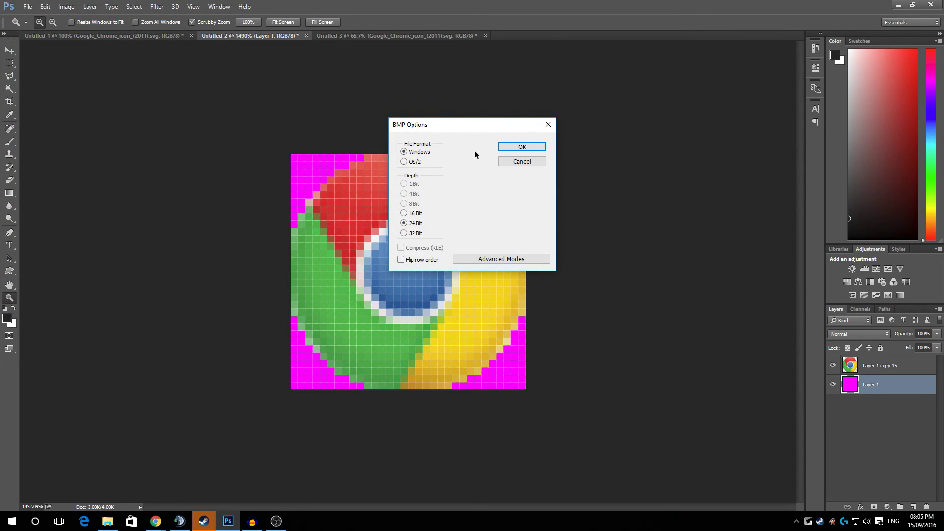
# Confirm the BMP options with Windows format and 24 Bit depth.
pyautogui.click(511, 146)
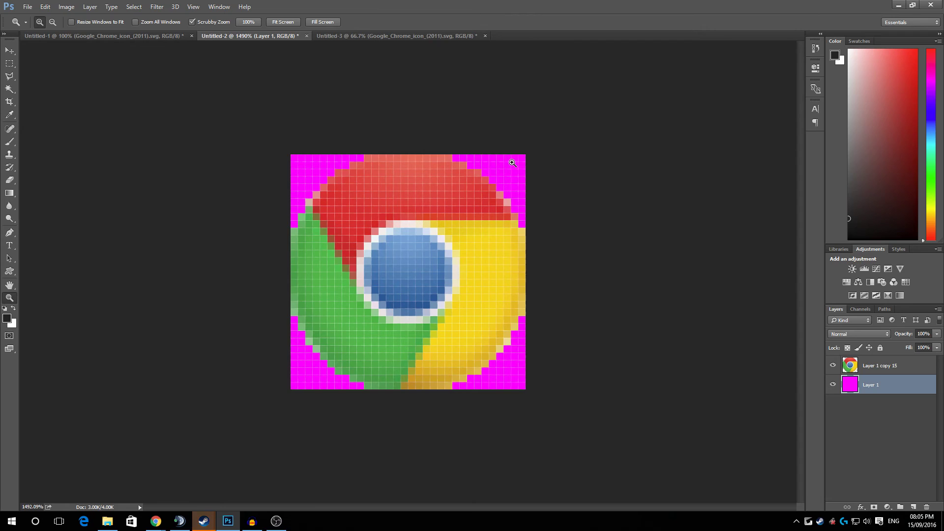